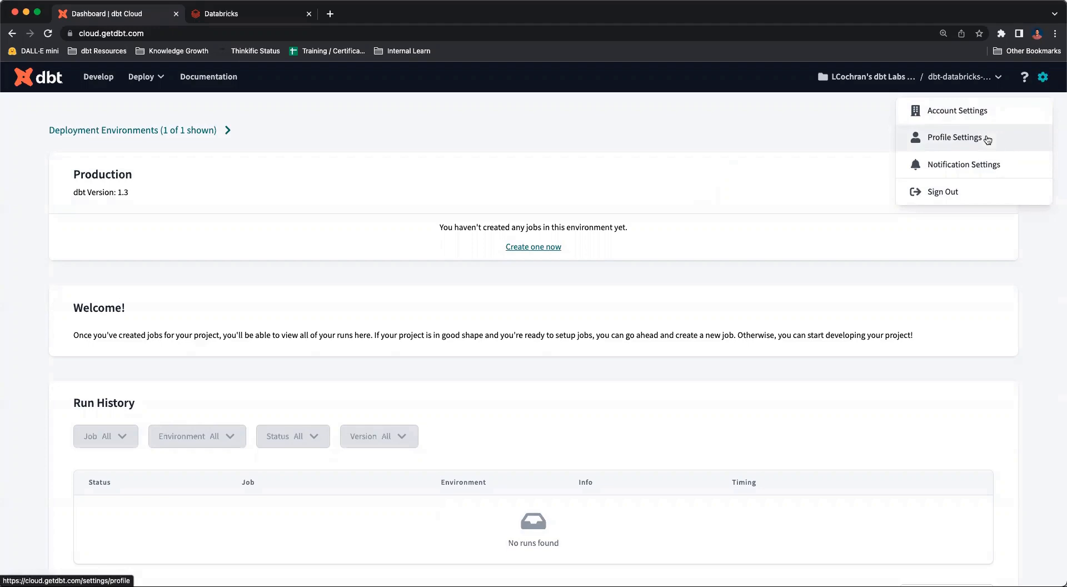
Open the profile settings and link the GitHub account under the linked accounts.
{"action": "left_click", "coordinate": [979, 137]}
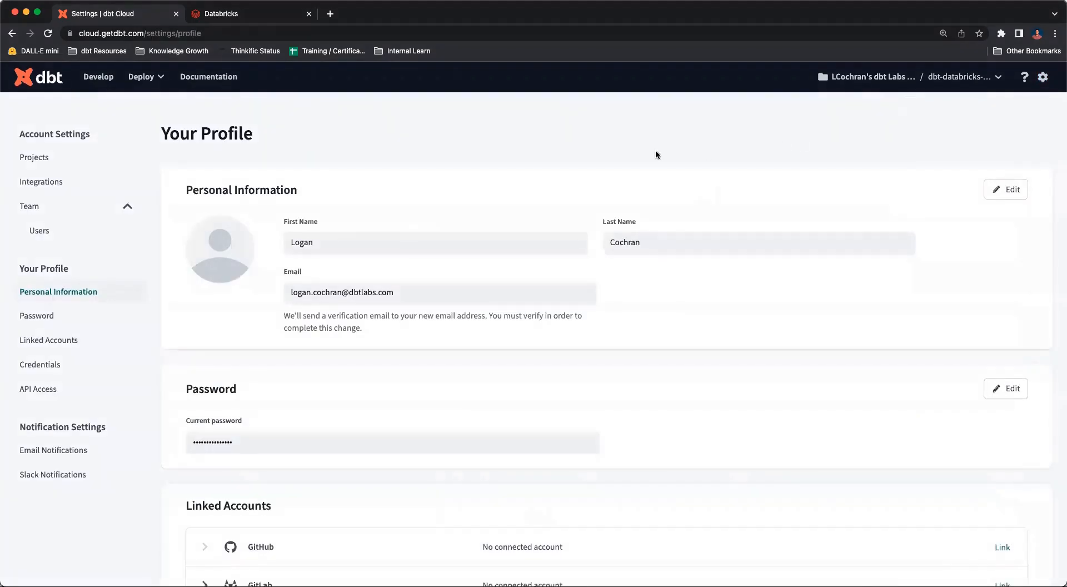
{"action": "scroll", "coordinate": [599, 188], "scroll_direction": "down", "scroll_amount": 5}
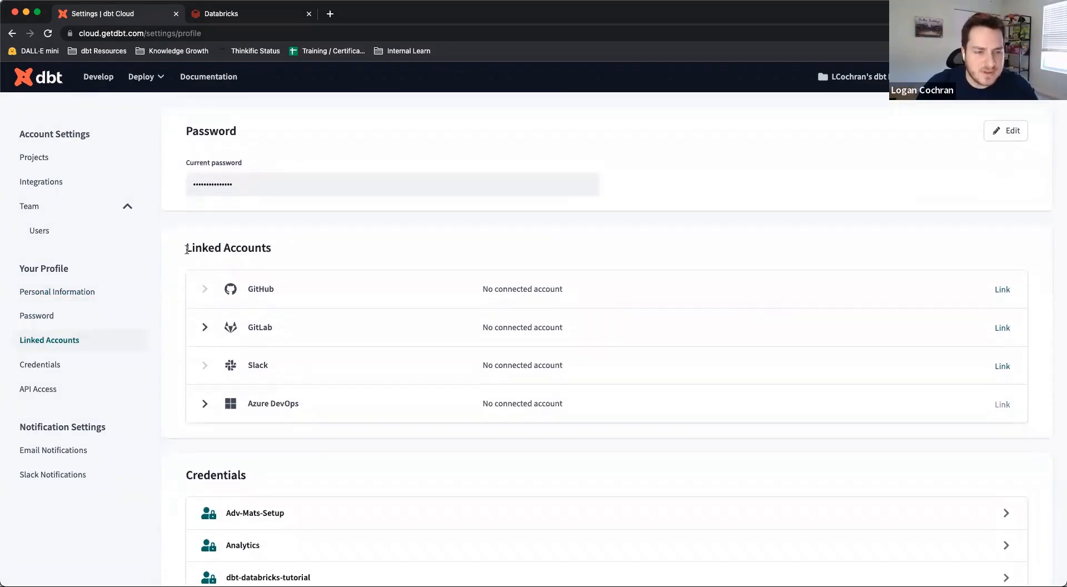
{"action": "left_click_drag", "start_coordinate": [185, 246], "coordinate": [299, 252]}
{"action": "left_click", "coordinate": [302, 248]}
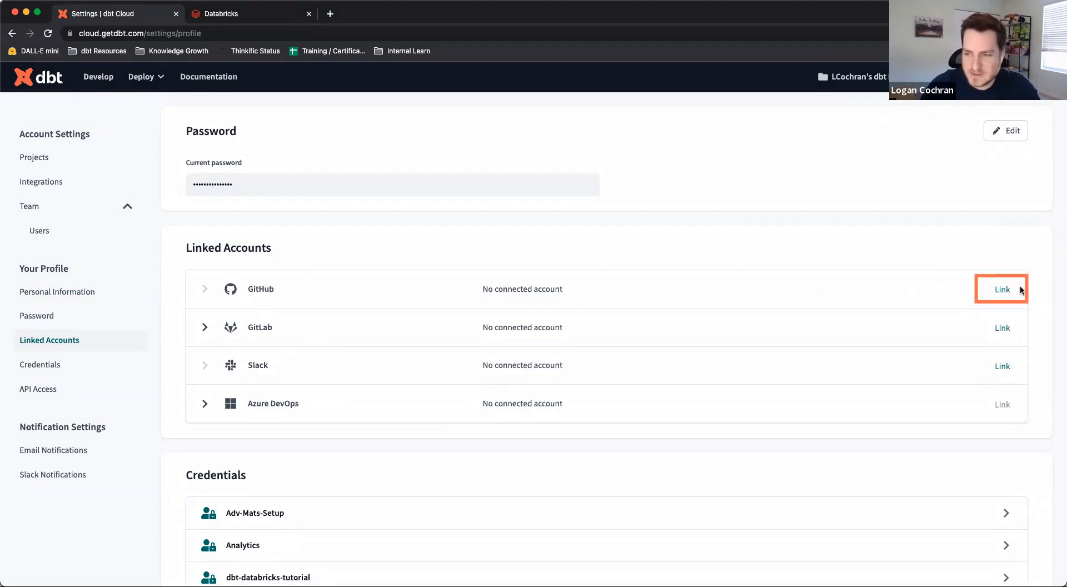
{"action": "left_click", "coordinate": [1006, 290]}
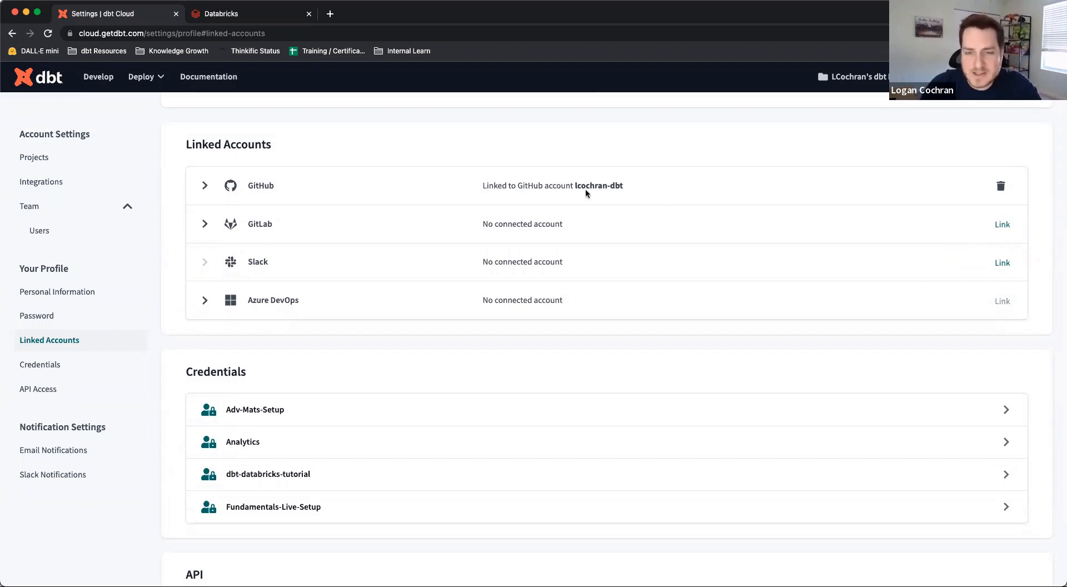
{"action": "left_click_drag", "start_coordinate": [573, 183], "coordinate": [635, 187]}
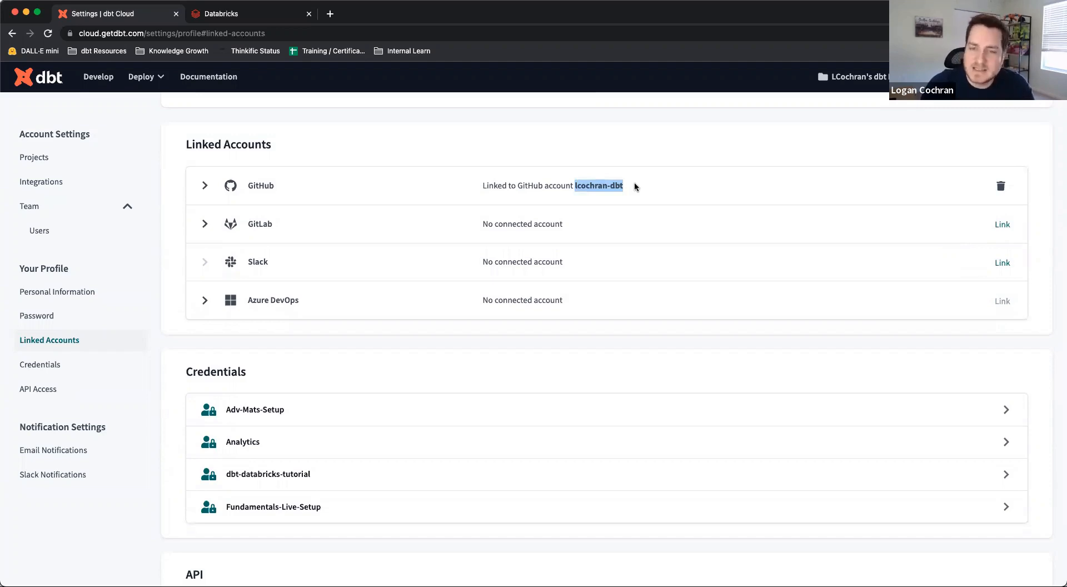
{"action": "left_click", "coordinate": [615, 159]}
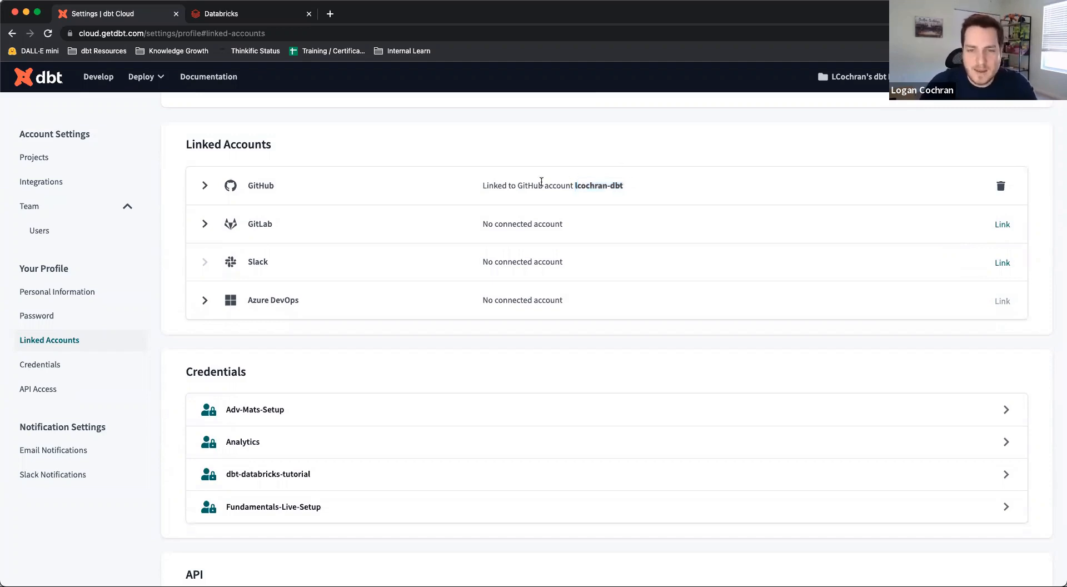
{"action": "left_click_drag", "start_coordinate": [573, 183], "coordinate": [638, 188]}
{"action": "left_click", "coordinate": [578, 197]}
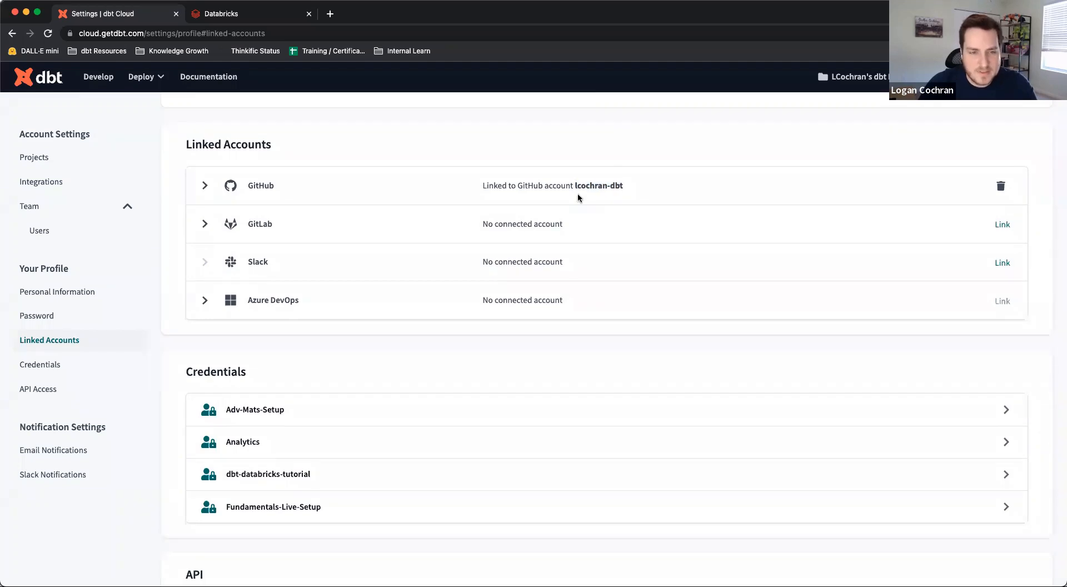
Open the credentials of the dbt-databricks-tutorial project for editing and activate the development token field.
{"action": "scroll", "coordinate": [575, 198], "scroll_direction": "down", "scroll_amount": 3}
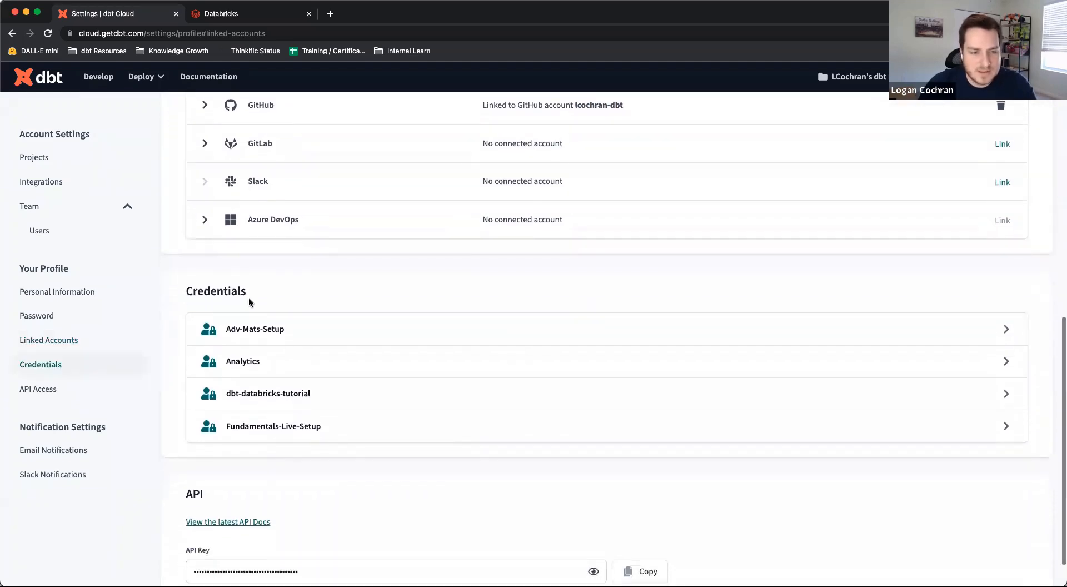
{"action": "left_click_drag", "start_coordinate": [248, 302], "coordinate": [186, 290]}
{"action": "left_click", "coordinate": [220, 287]}
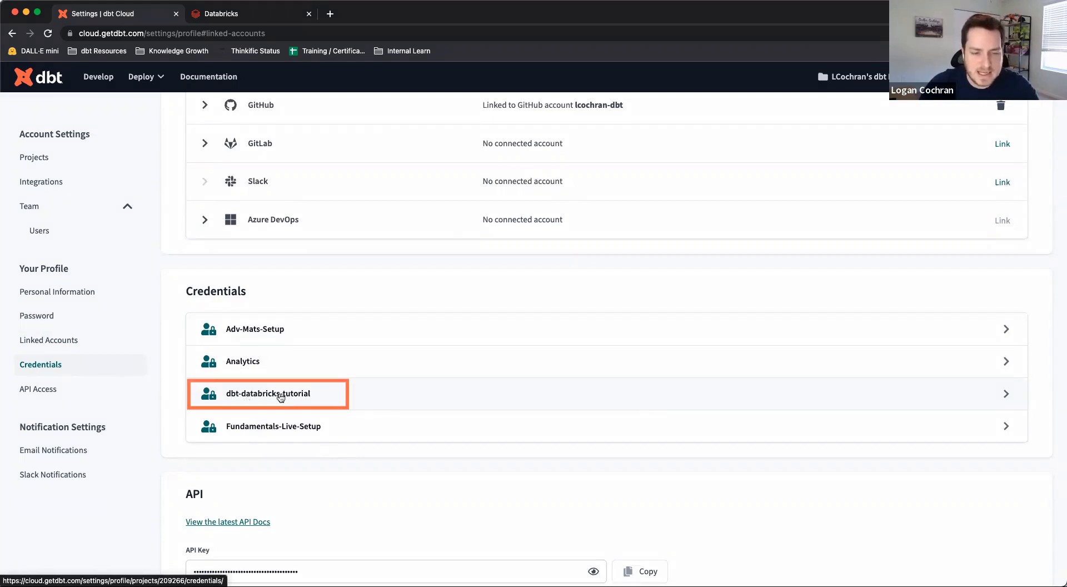
{"action": "left_click", "coordinate": [340, 396]}
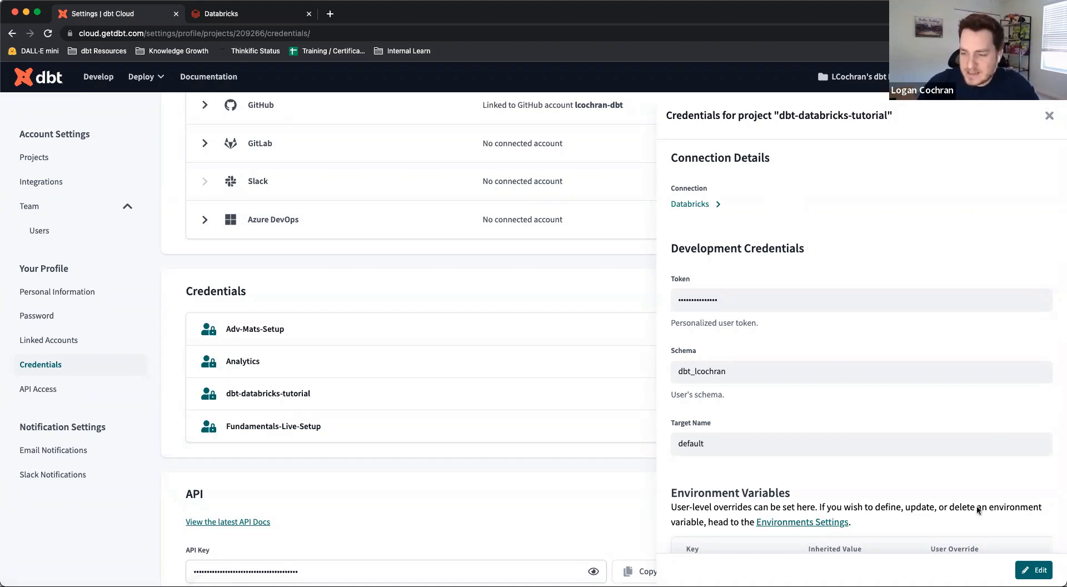
{"action": "left_click", "coordinate": [1034, 570]}
{"action": "scroll", "coordinate": [784, 226], "scroll_direction": "down", "scroll_amount": 2}
{"action": "left_click_drag", "start_coordinate": [705, 221], "coordinate": [913, 217]}
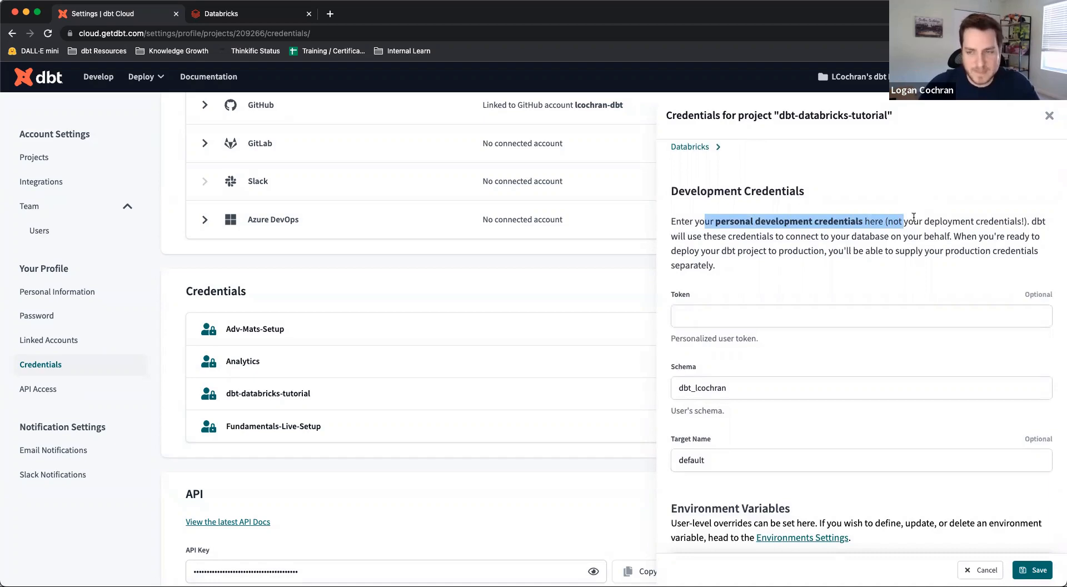
{"action": "left_click", "coordinate": [913, 216]}
{"action": "left_click", "coordinate": [763, 313]}
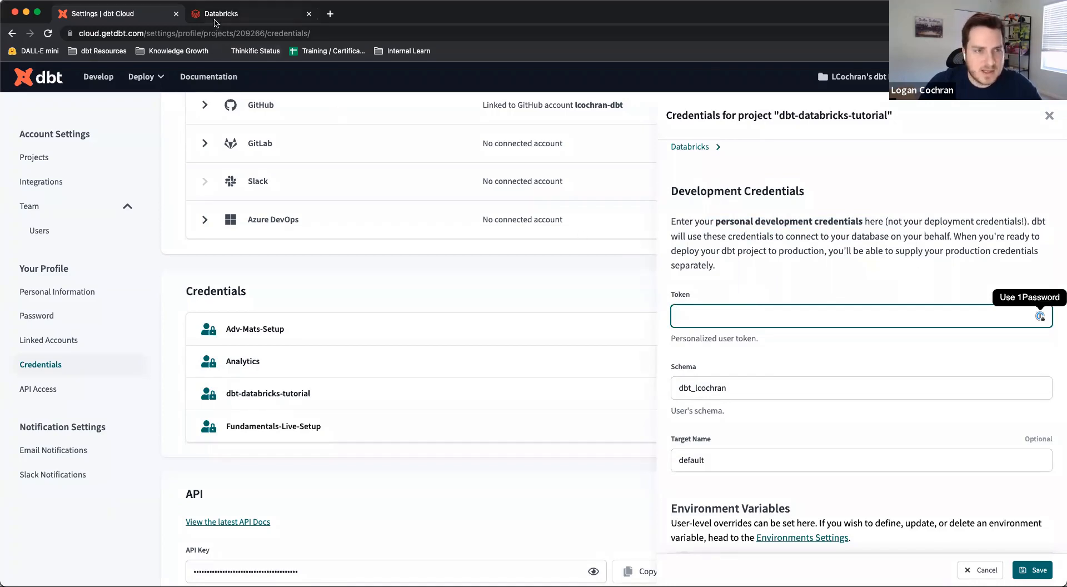
Switch to Databricks and open the access tokens page of the user settings.
{"action": "left_click", "coordinate": [255, 24]}
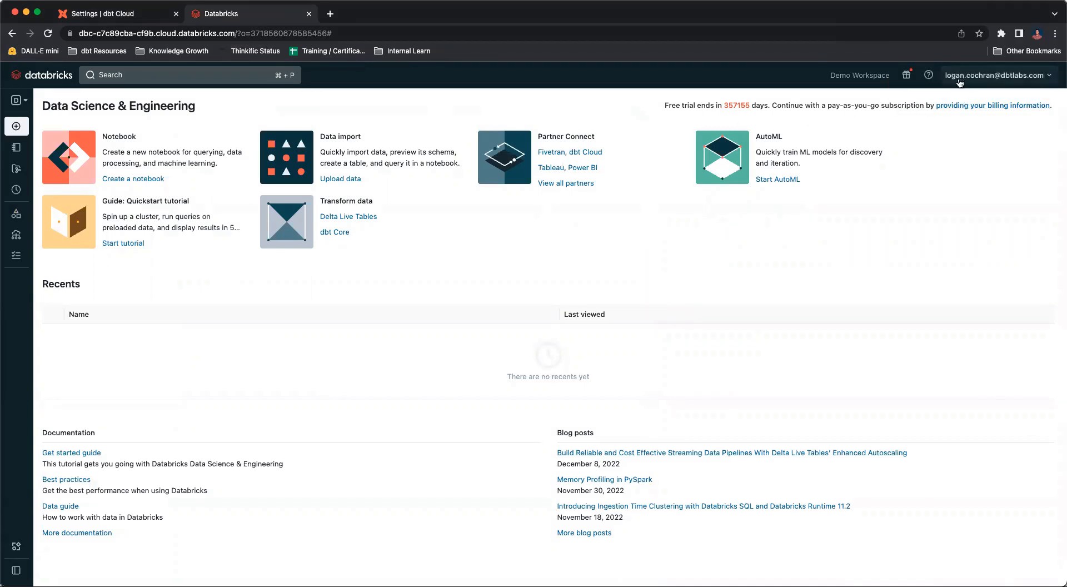
{"action": "left_click", "coordinate": [999, 78]}
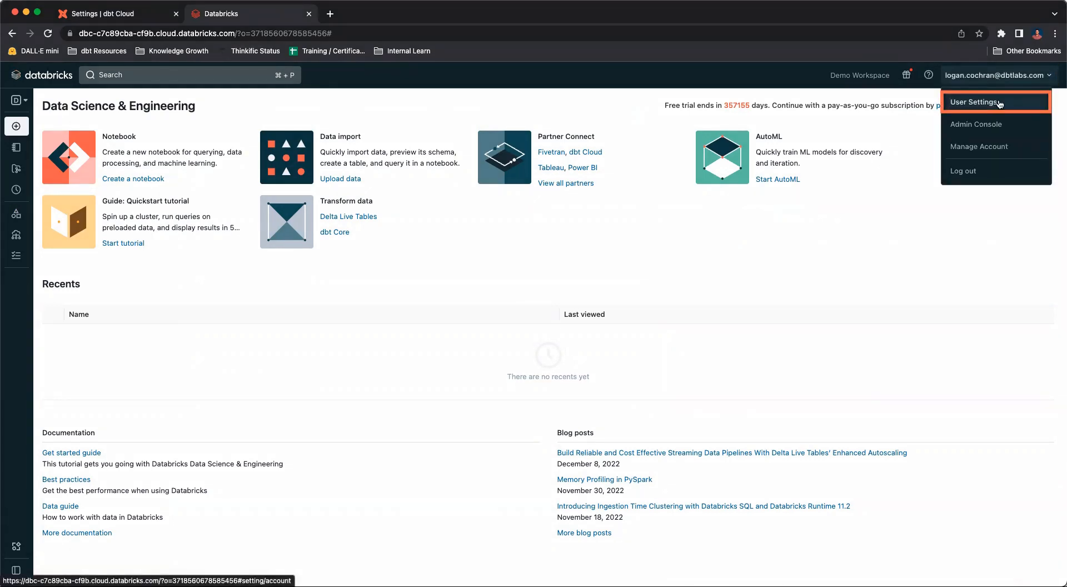
{"action": "left_click", "coordinate": [999, 103]}
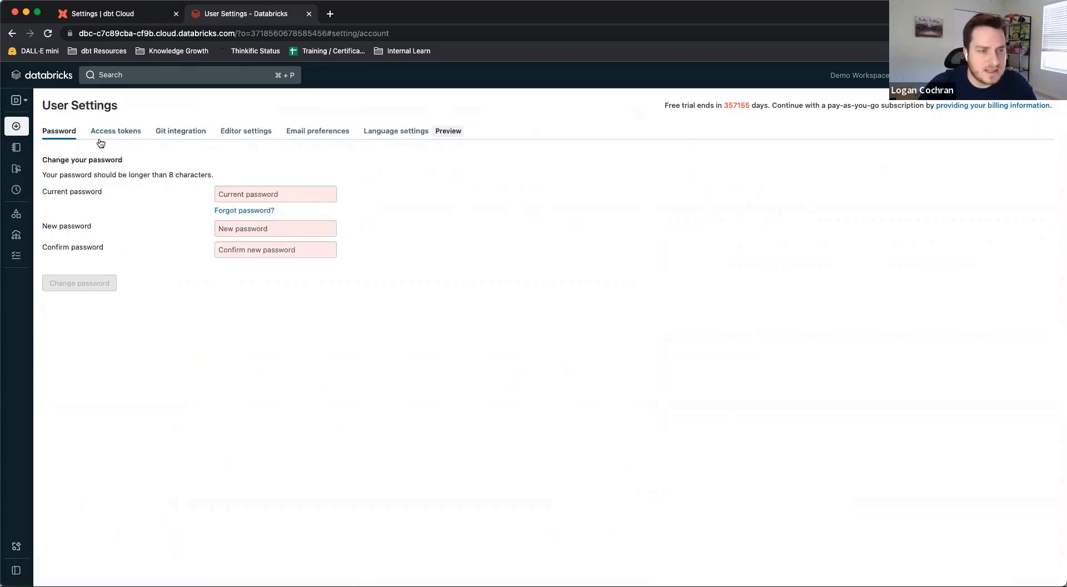
{"action": "left_click", "coordinate": [117, 134]}
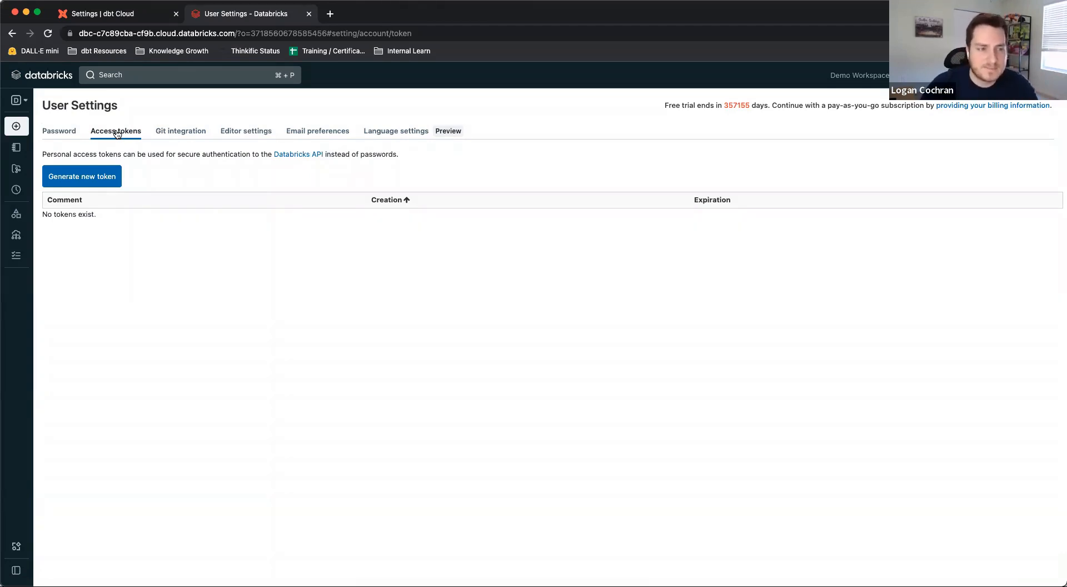
Generate a new personal access token with the comment "dbt cloud demo" and a lifetime of 9 days.
{"action": "left_click", "coordinate": [76, 179]}
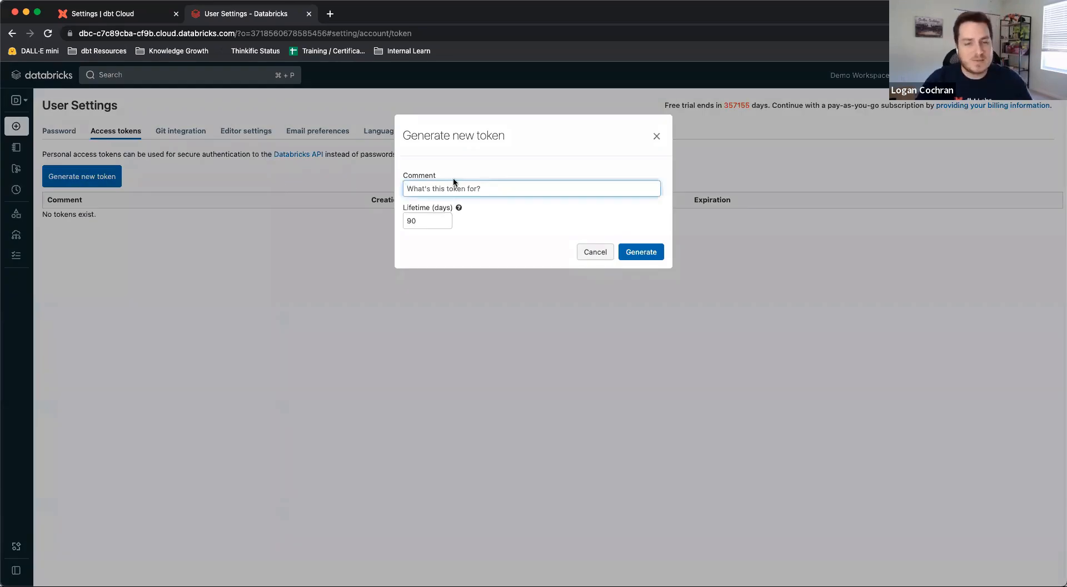
{"action": "type", "text": "dbt cloud demo"}
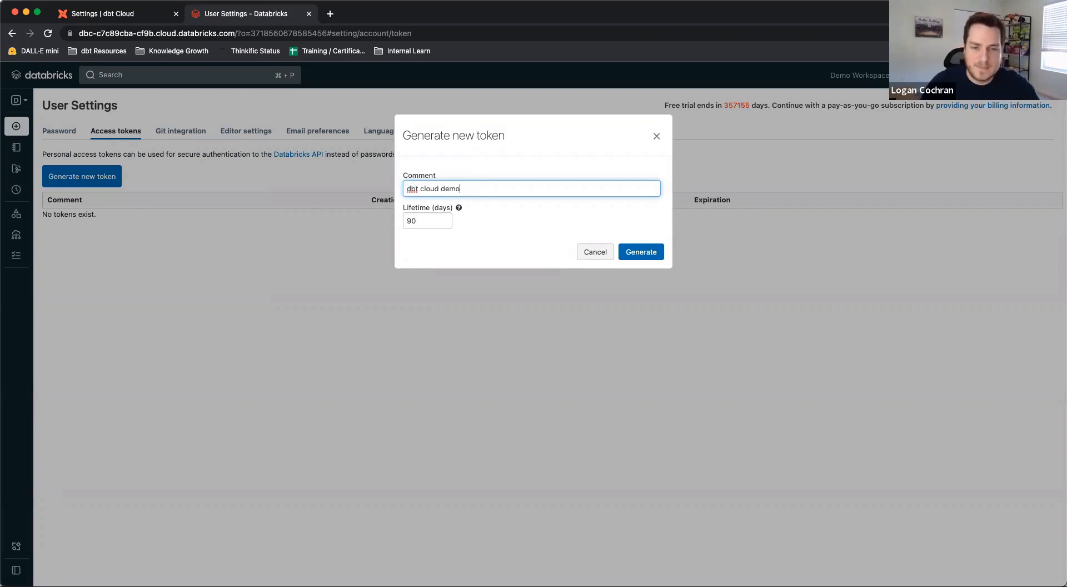
{"action": "left_click", "coordinate": [427, 221]}
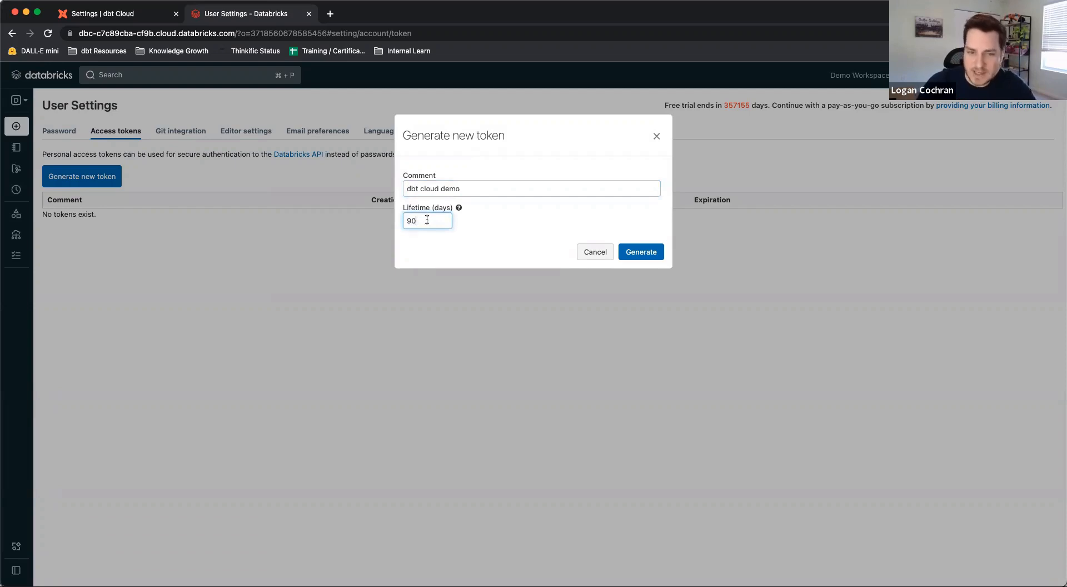
{"action": "key", "text": "BackSpace"}
{"action": "type", "text": "9"}
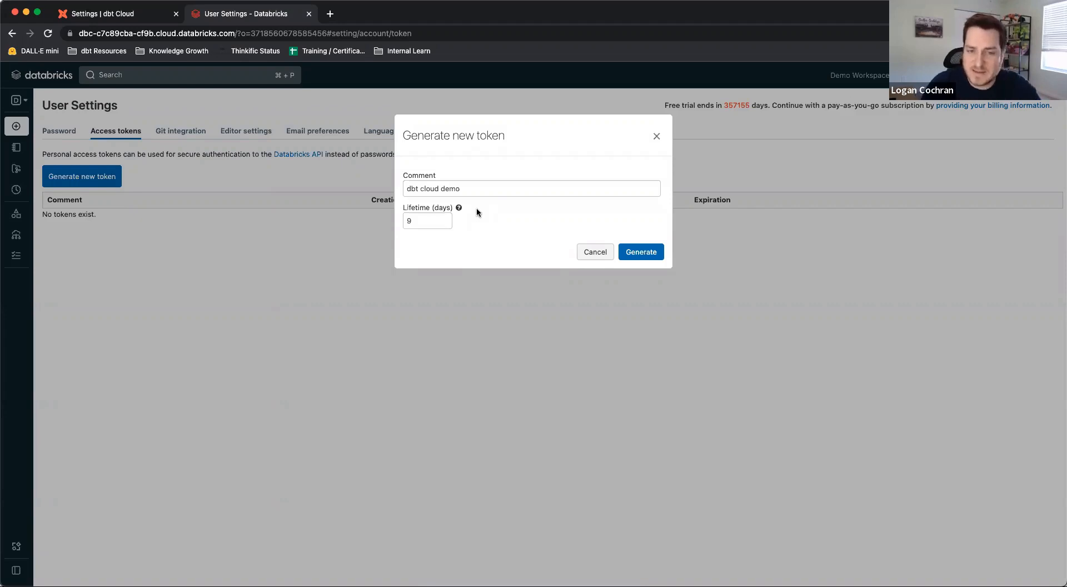
{"action": "left_click", "coordinate": [439, 221]}
{"action": "triple_click", "coordinate": [473, 187]}
{"action": "double_click", "coordinate": [426, 220]}
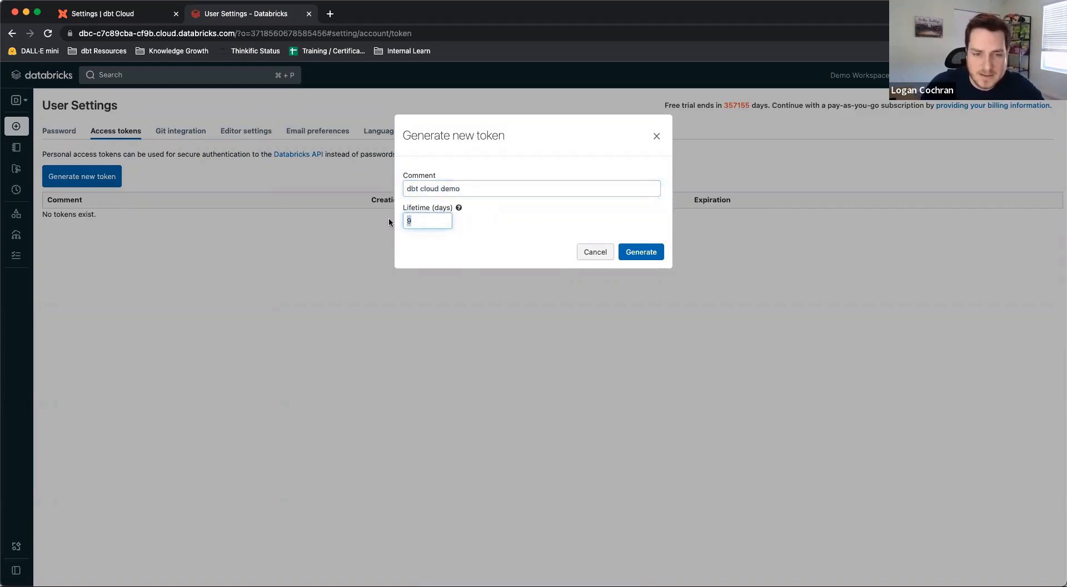
{"action": "left_click", "coordinate": [426, 220]}
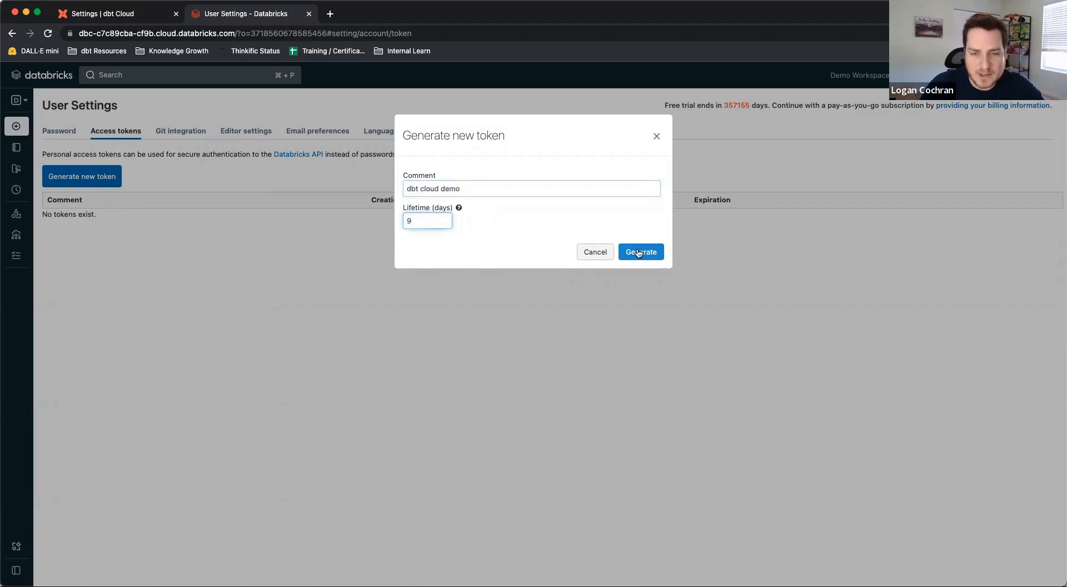
{"action": "left_click", "coordinate": [639, 253]}
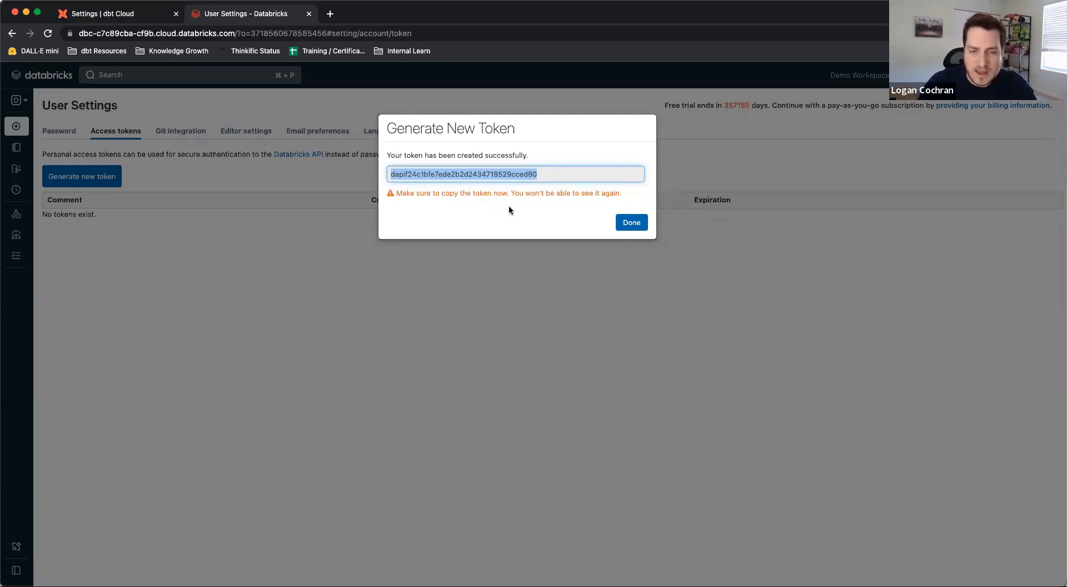
Finish the token dialog with the generated token copied, and review the new token's creation and expiration dates.
{"action": "left_click_drag", "start_coordinate": [529, 193], "coordinate": [638, 197]}
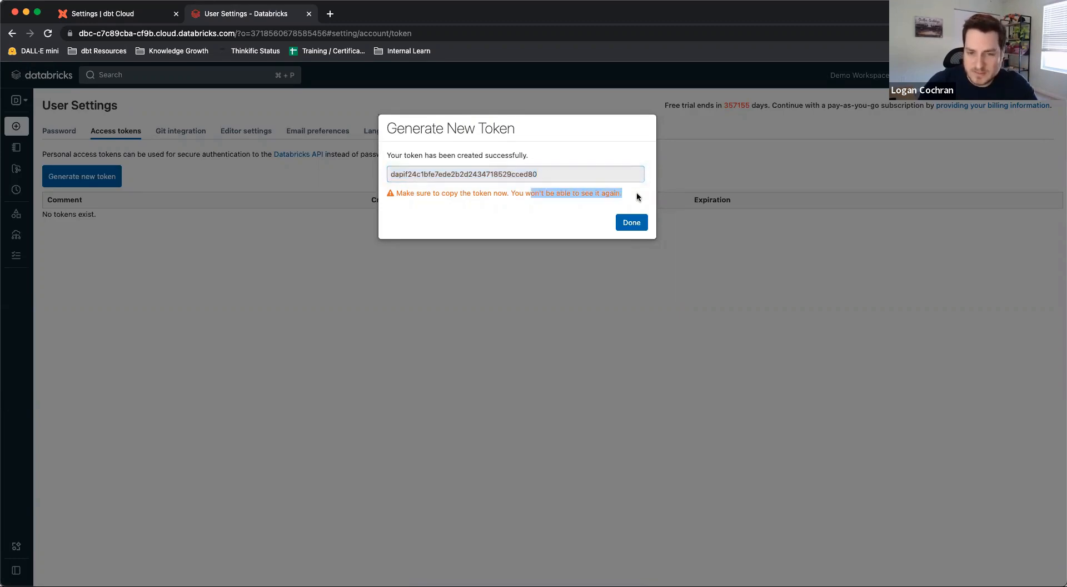
{"action": "left_click_drag", "start_coordinate": [524, 193], "coordinate": [641, 197]}
{"action": "left_click", "coordinate": [641, 197]}
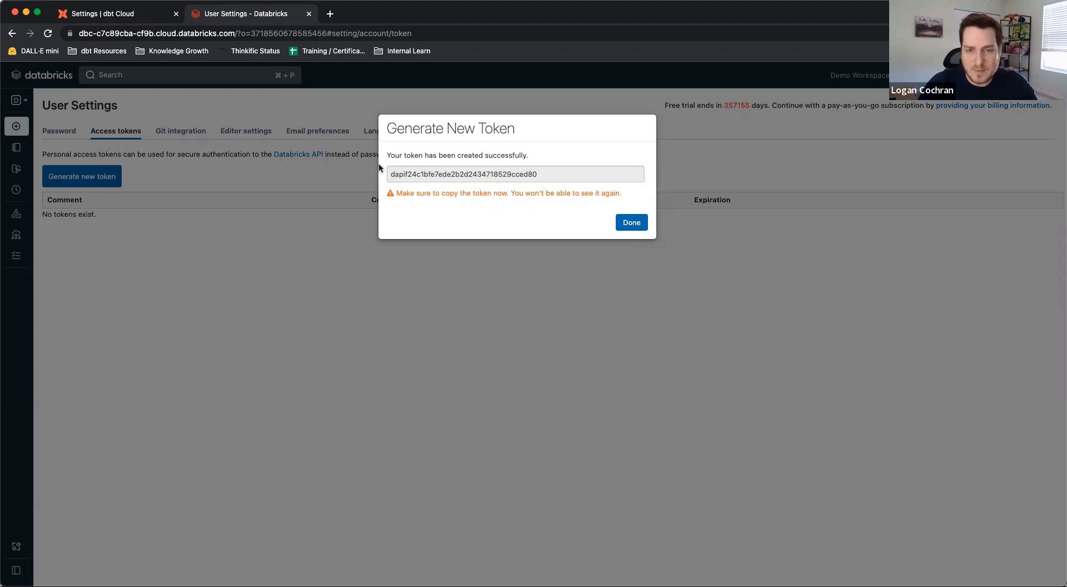
{"action": "left_click", "coordinate": [629, 225]}
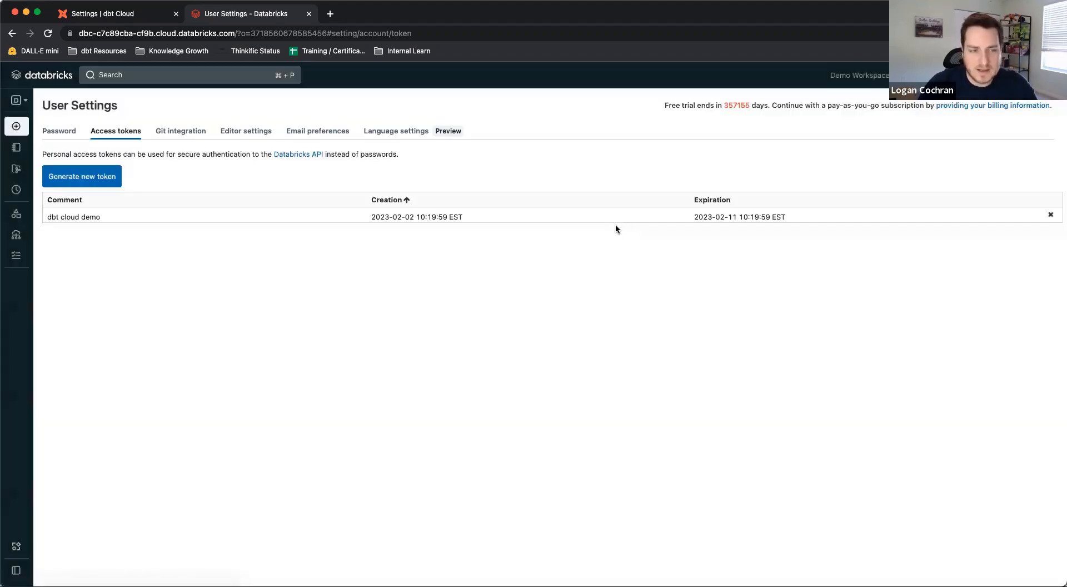
{"action": "left_click_drag", "start_coordinate": [45, 220], "coordinate": [103, 218]}
{"action": "left_click_drag", "start_coordinate": [372, 216], "coordinate": [464, 216]}
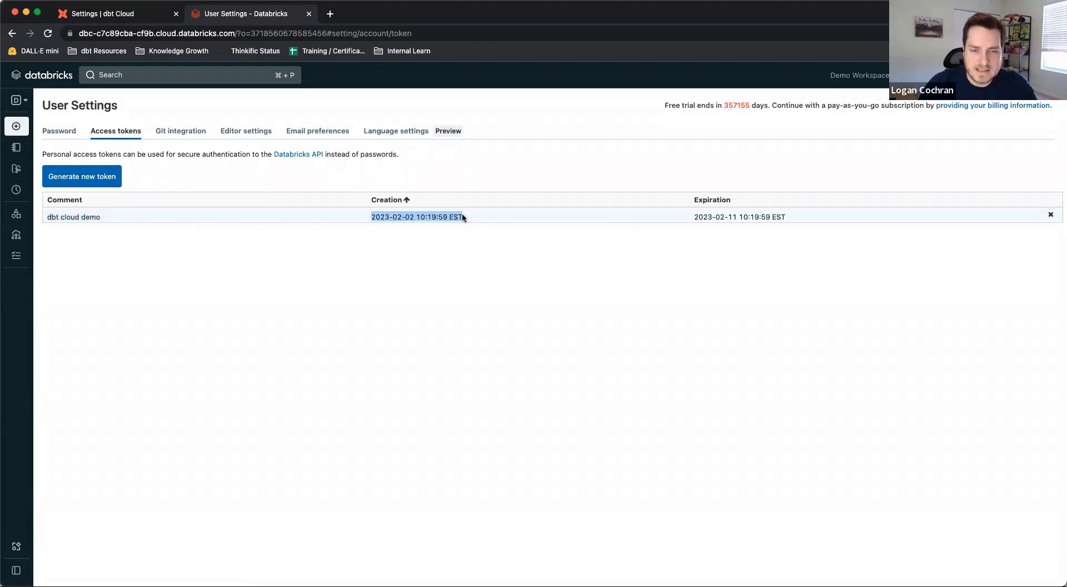
{"action": "left_click_drag", "start_coordinate": [691, 217], "coordinate": [824, 223]}
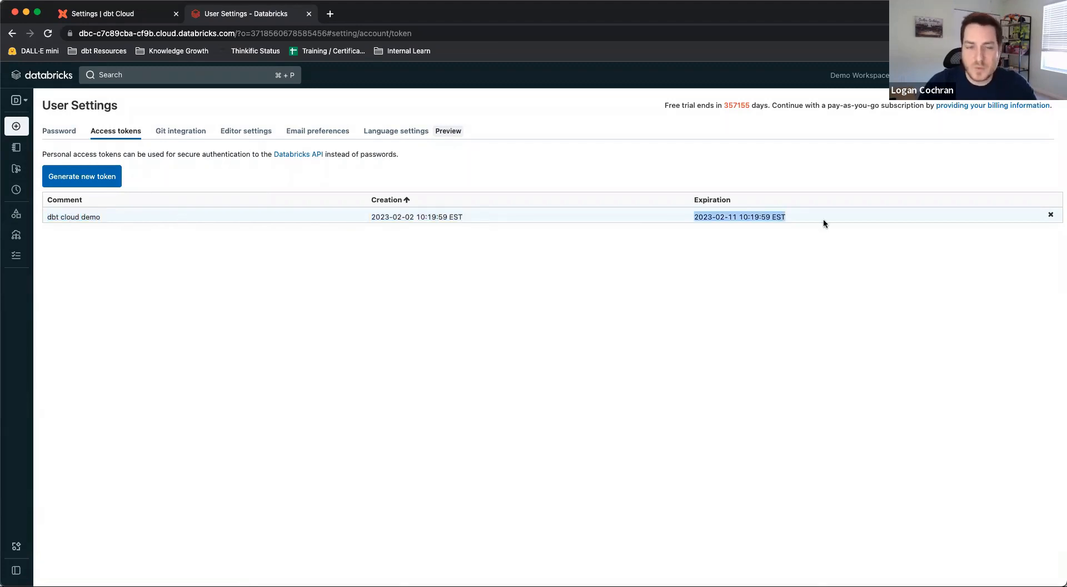
{"action": "left_click", "coordinate": [798, 242]}
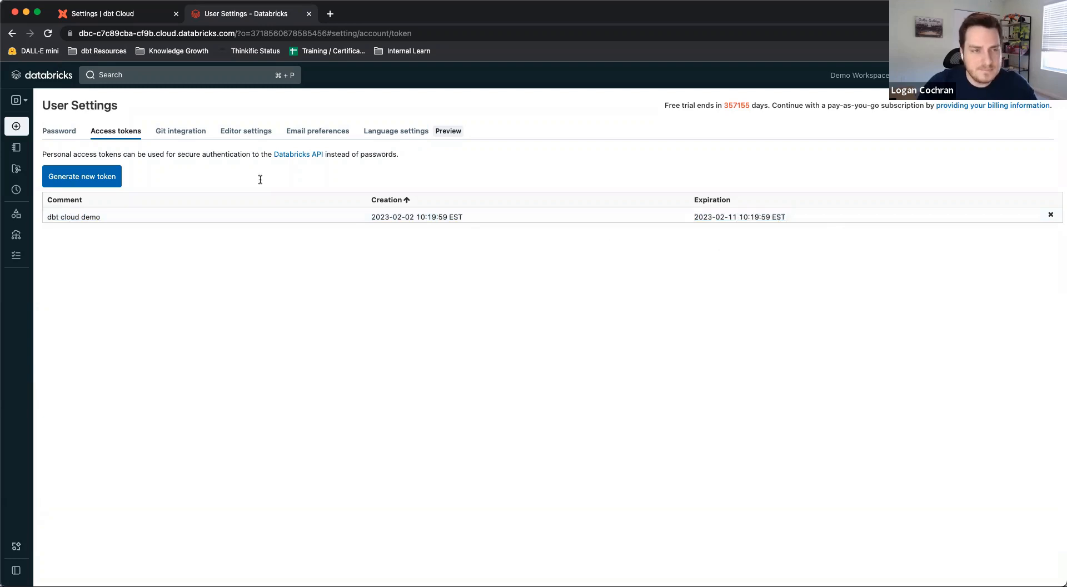
Switch back to dbt Cloud and paste the Databricks access token into the development credentials' token field.
{"action": "left_click", "coordinate": [142, 16]}
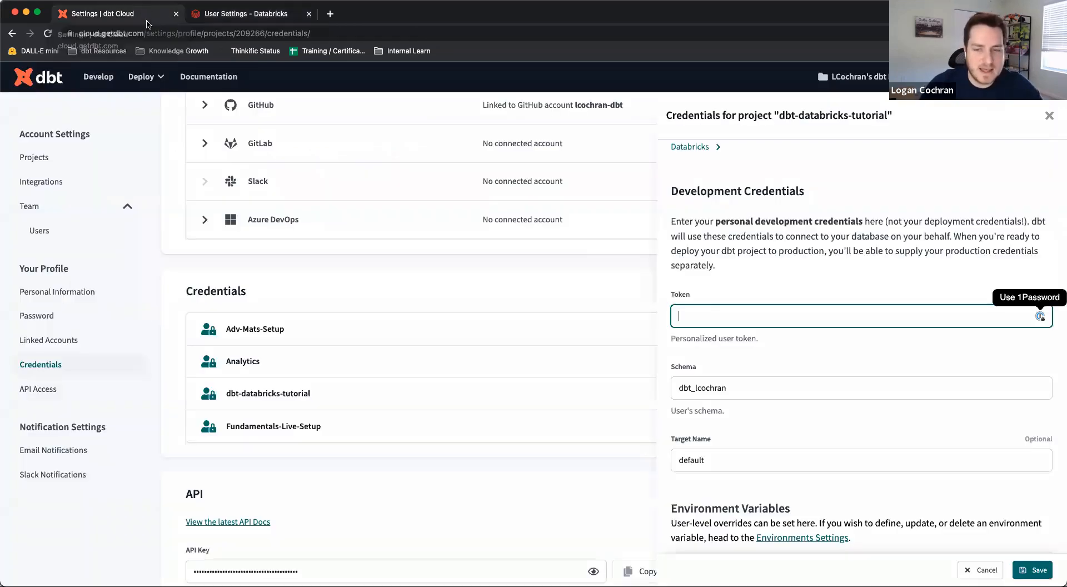
{"action": "key", "text": "super+v"}
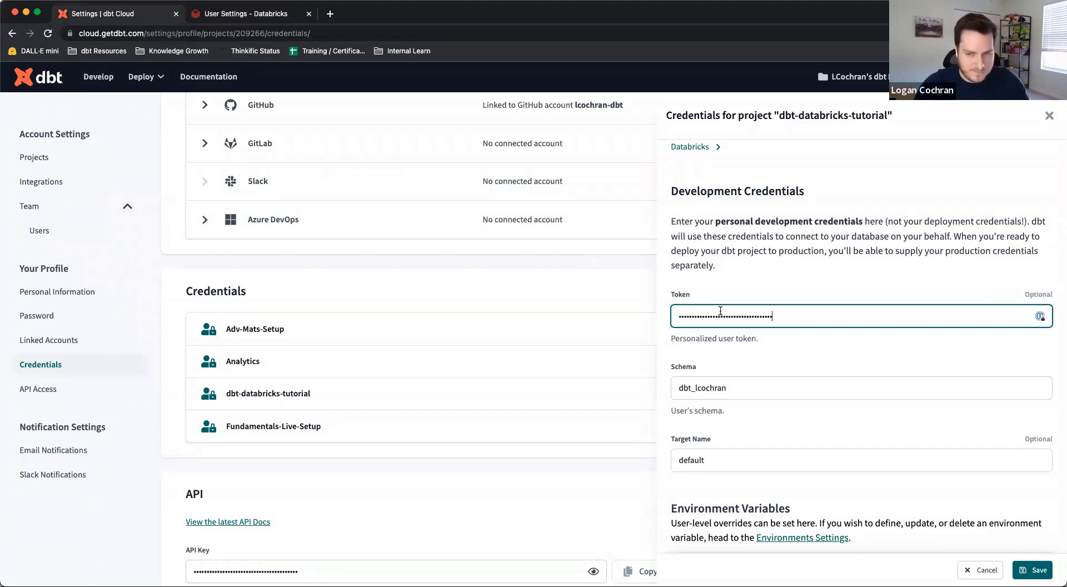
{"action": "left_click", "coordinate": [772, 285]}
Review the token, schema, target name and environment variables in the project's development credentials.
{"action": "scroll", "coordinate": [771, 300], "scroll_direction": "down", "scroll_amount": 1}
{"action": "scroll", "coordinate": [756, 305], "scroll_direction": "down", "scroll_amount": 2}
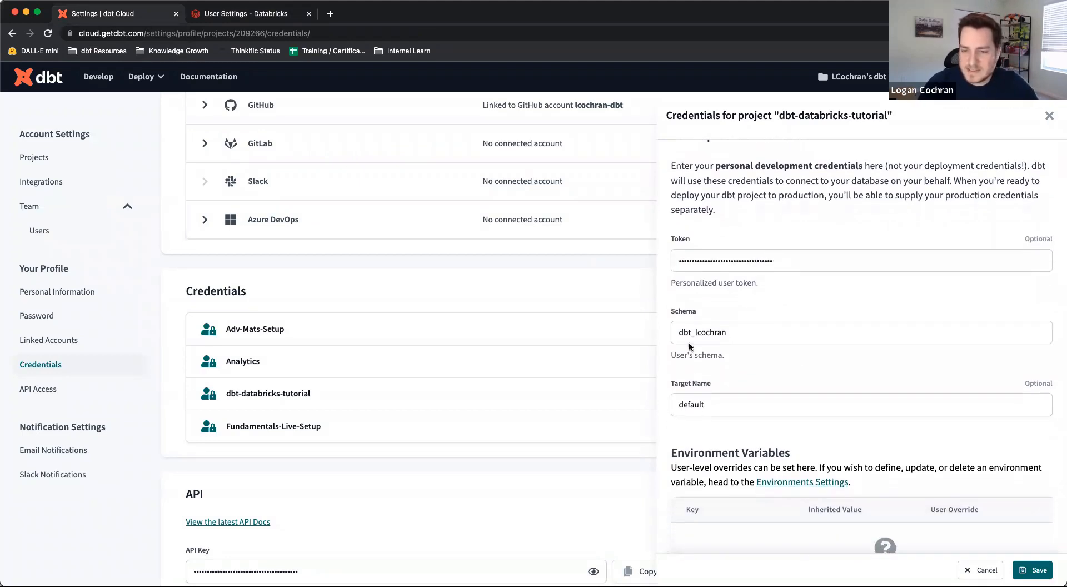
{"action": "scroll", "coordinate": [750, 329], "scroll_direction": "down", "scroll_amount": 1}
{"action": "double_click", "coordinate": [760, 317]}
{"action": "left_click", "coordinate": [758, 320]}
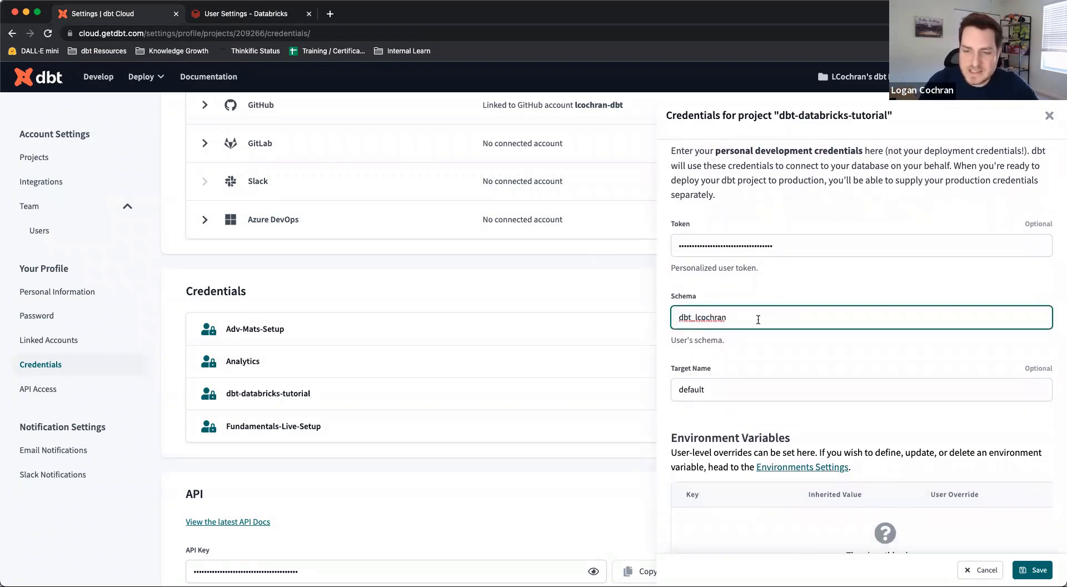
{"action": "scroll", "coordinate": [751, 323], "scroll_direction": "down", "scroll_amount": 2}
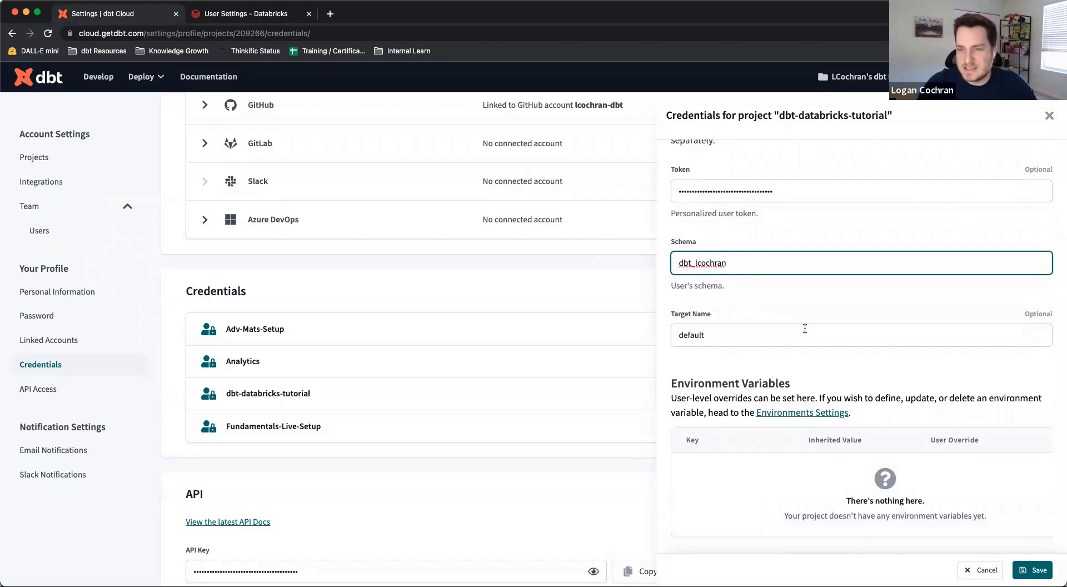
{"action": "scroll", "coordinate": [805, 329], "scroll_direction": "up", "scroll_amount": 3}
{"action": "left_click_drag", "start_coordinate": [805, 277], "coordinate": [655, 279]}
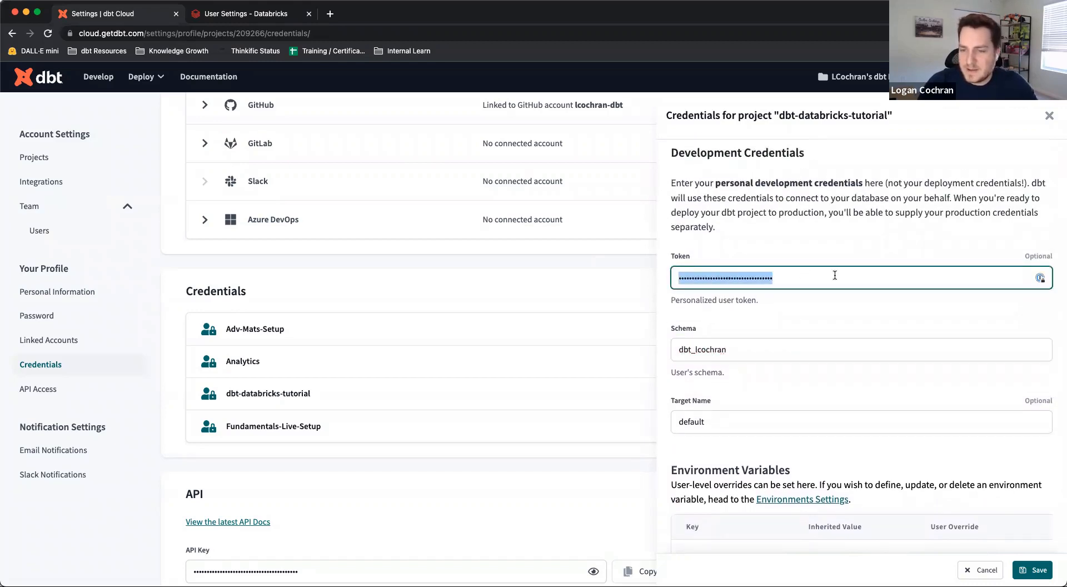
Check the pasted token in the dbt-databricks-tutorial development credentials and save them.
{"action": "left_click_drag", "start_coordinate": [815, 276], "coordinate": [640, 278]}
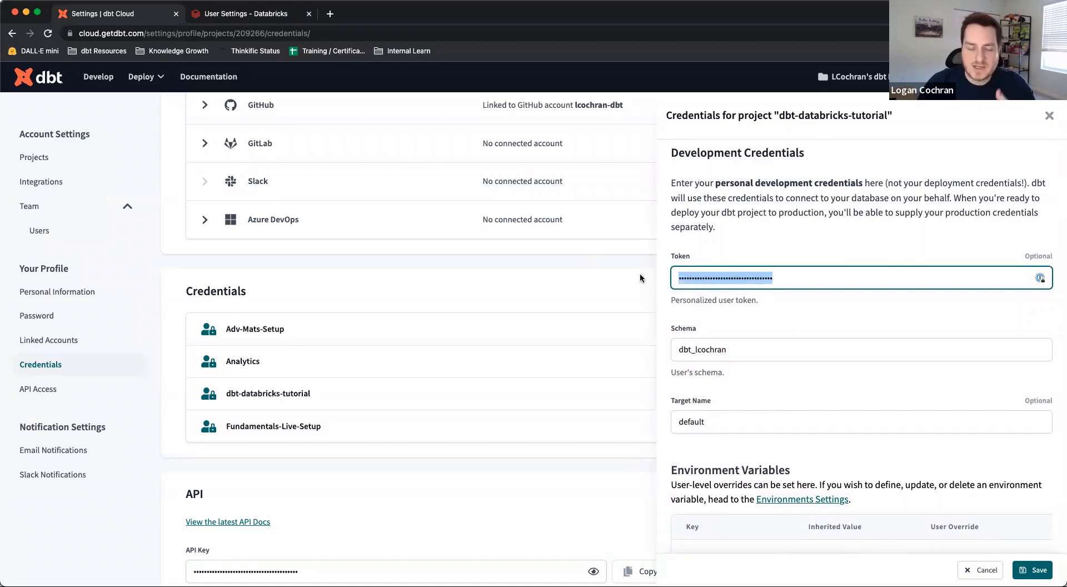
{"action": "left_click", "coordinate": [799, 272]}
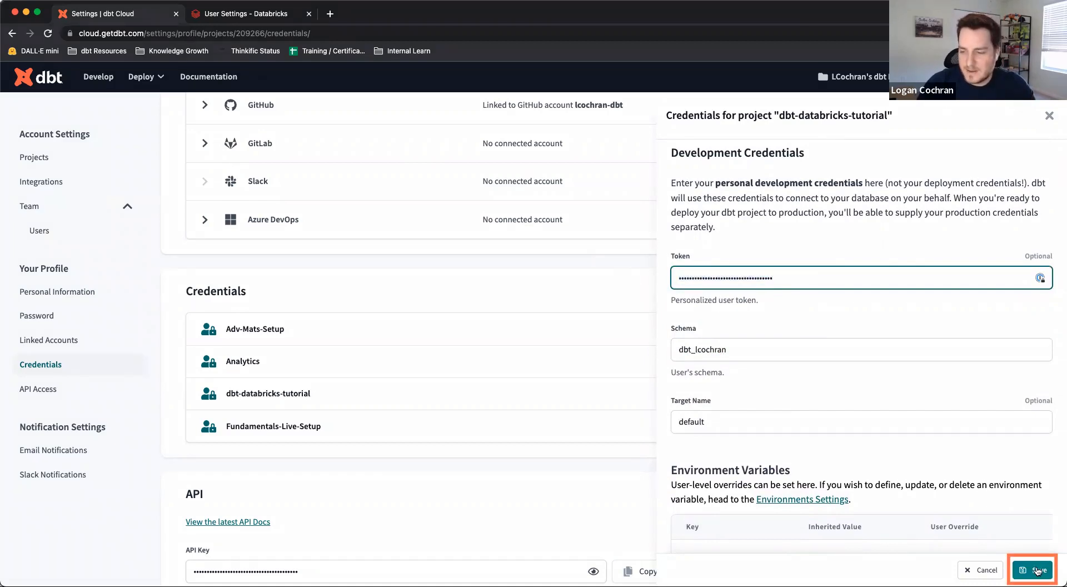
{"action": "left_click", "coordinate": [1038, 571]}
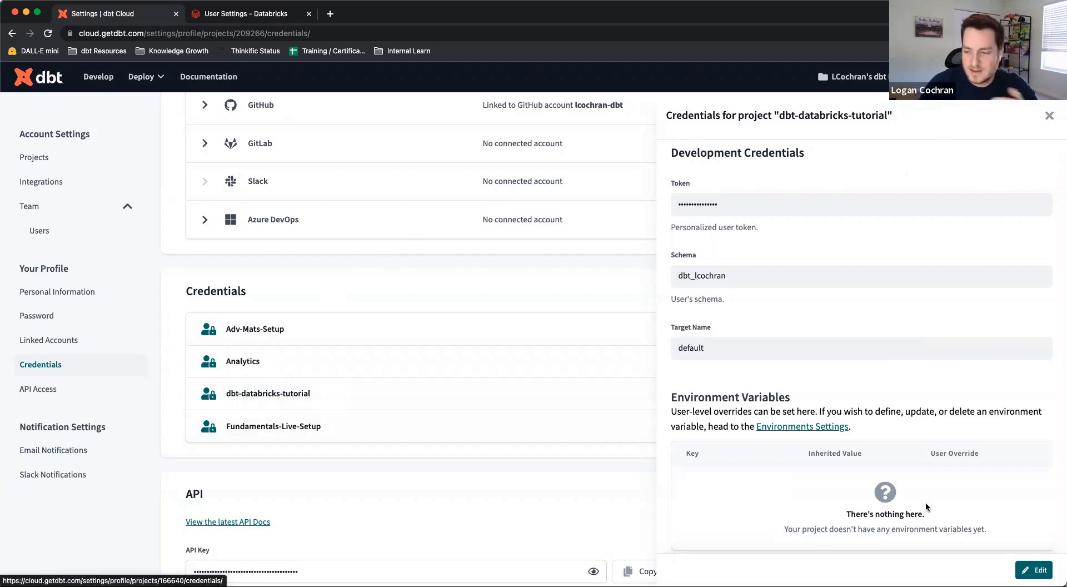
{"action": "left_click", "coordinate": [1035, 572]}
{"action": "left_click", "coordinate": [772, 277]}
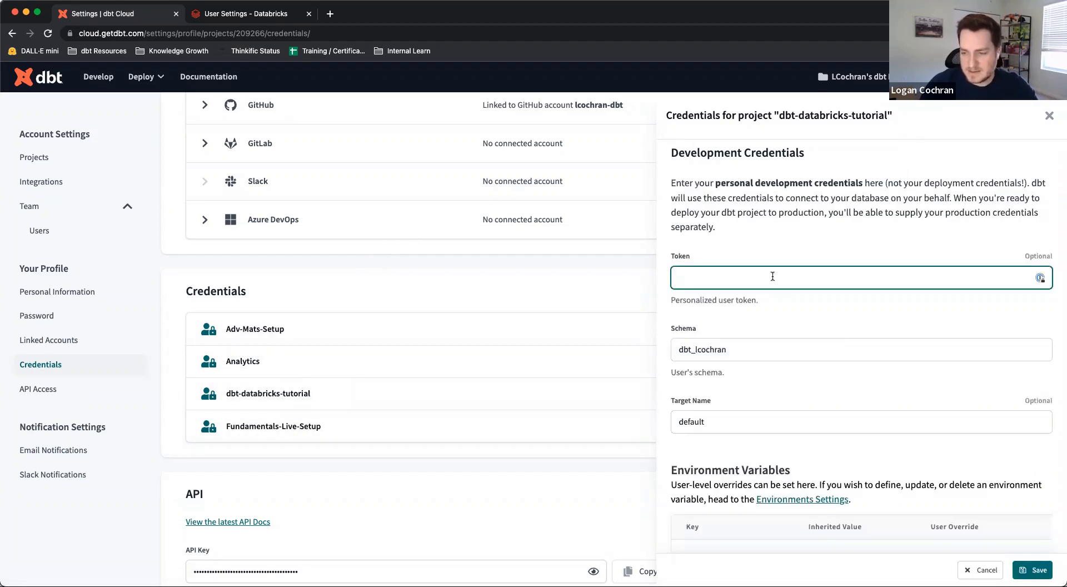
{"action": "left_click", "coordinate": [983, 571]}
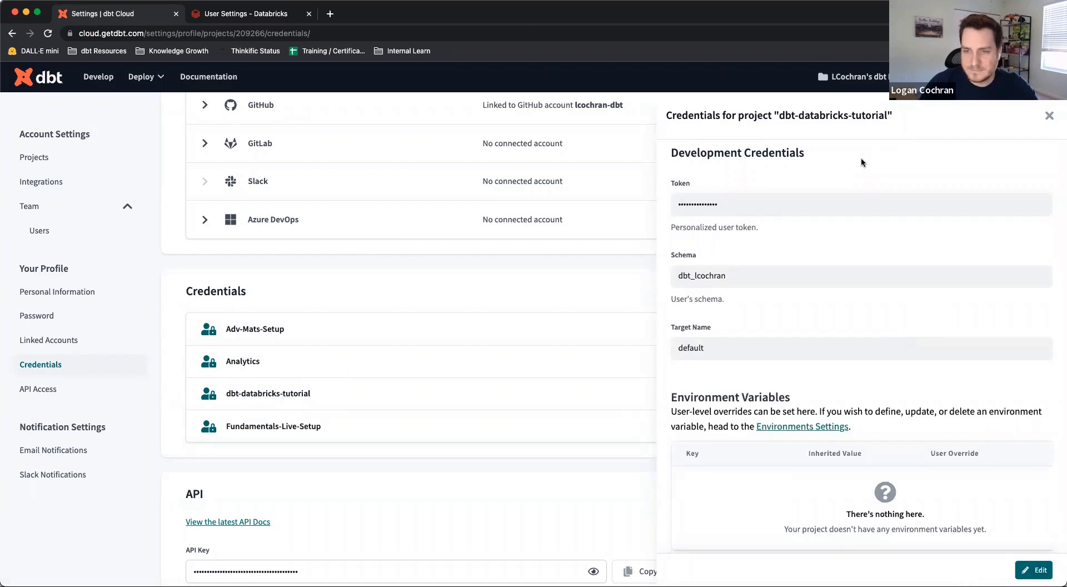
Close the project credentials, open the development IDE and restart it to refresh the session.
{"action": "left_click", "coordinate": [1050, 115]}
{"action": "scroll", "coordinate": [543, 255], "scroll_direction": "up", "scroll_amount": 2}
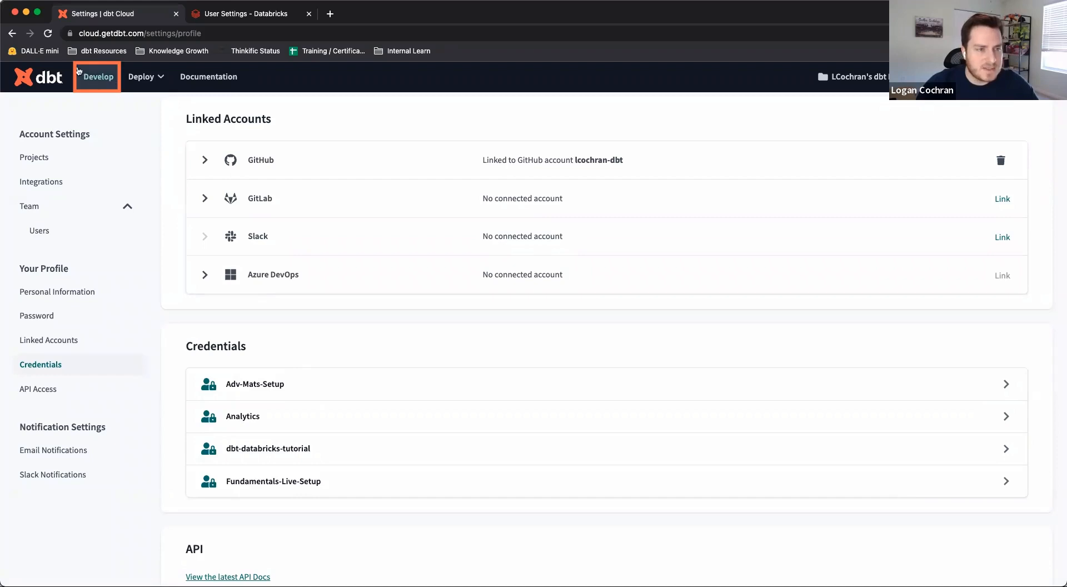
{"action": "left_click", "coordinate": [97, 77]}
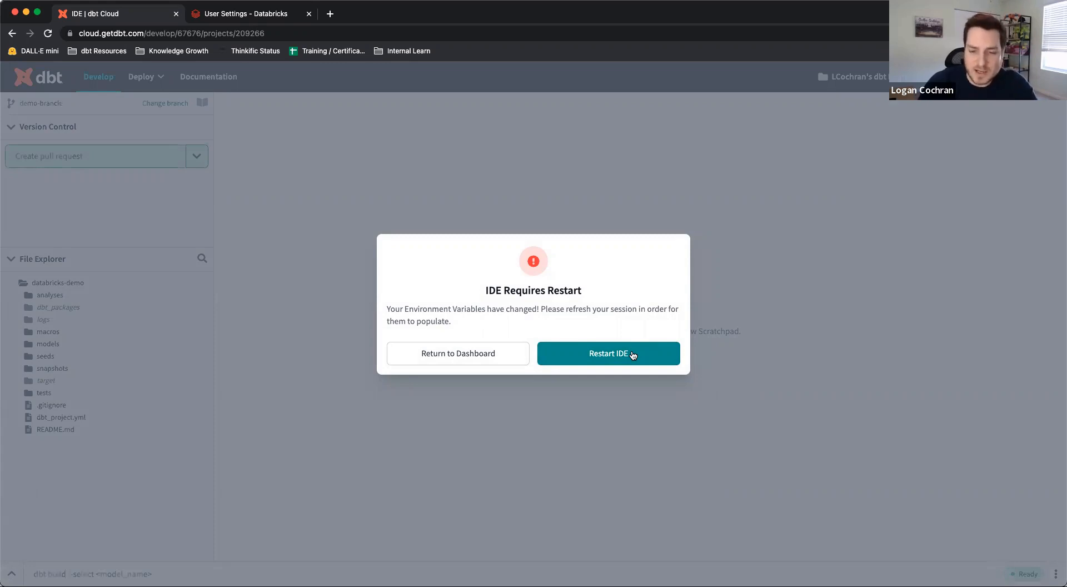
{"action": "left_click", "coordinate": [603, 355]}
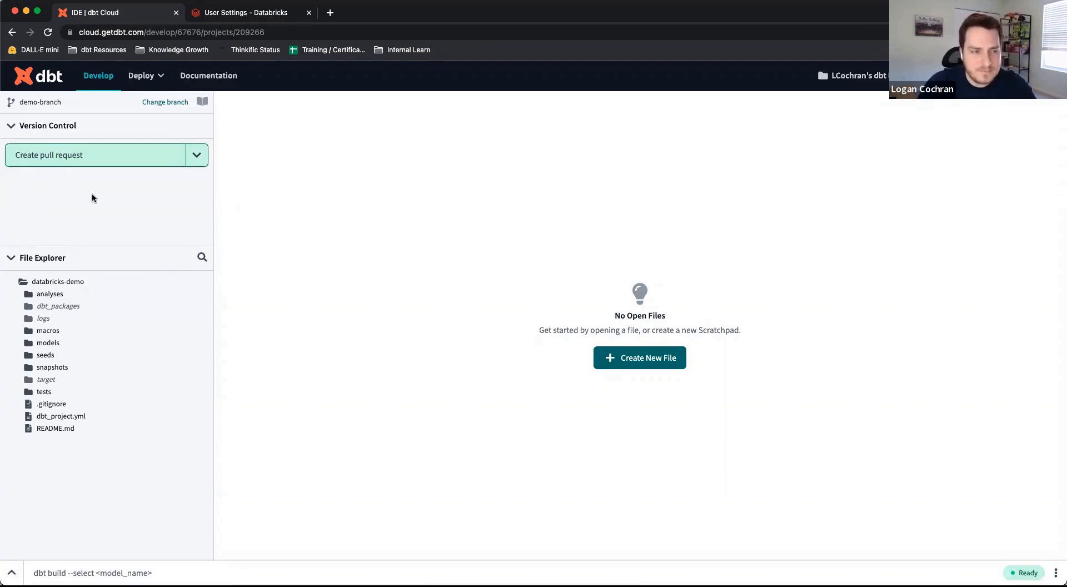
Review the current branch and the version control options of the databricks-demo project.
{"action": "mouse_move", "coordinate": [22, 103]}
{"action": "left_mouse_down"}
{"action": "mouse_move", "coordinate": [71, 102]}
{"action": "mouse_move", "coordinate": [24, 103]}
{"action": "left_mouse_up"}
{"action": "left_click", "coordinate": [71, 102]}
{"action": "left_click", "coordinate": [63, 103]}
{"action": "left_click", "coordinate": [48, 102]}
{"action": "left_click", "coordinate": [196, 158]}
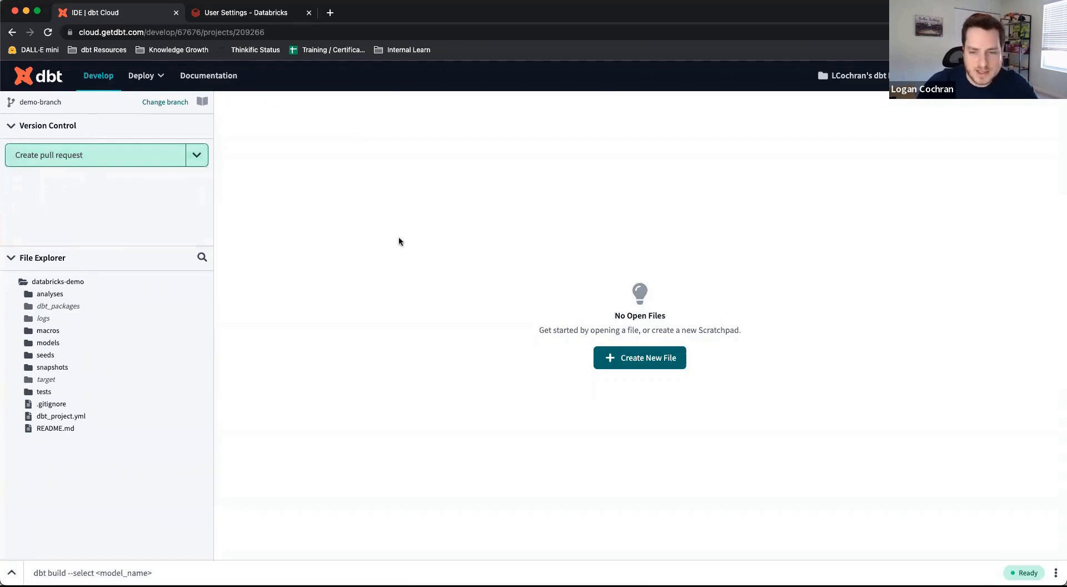
Create a new file with the query "select 1" and preview its output in an enlarged results area.
{"action": "left_click", "coordinate": [654, 363]}
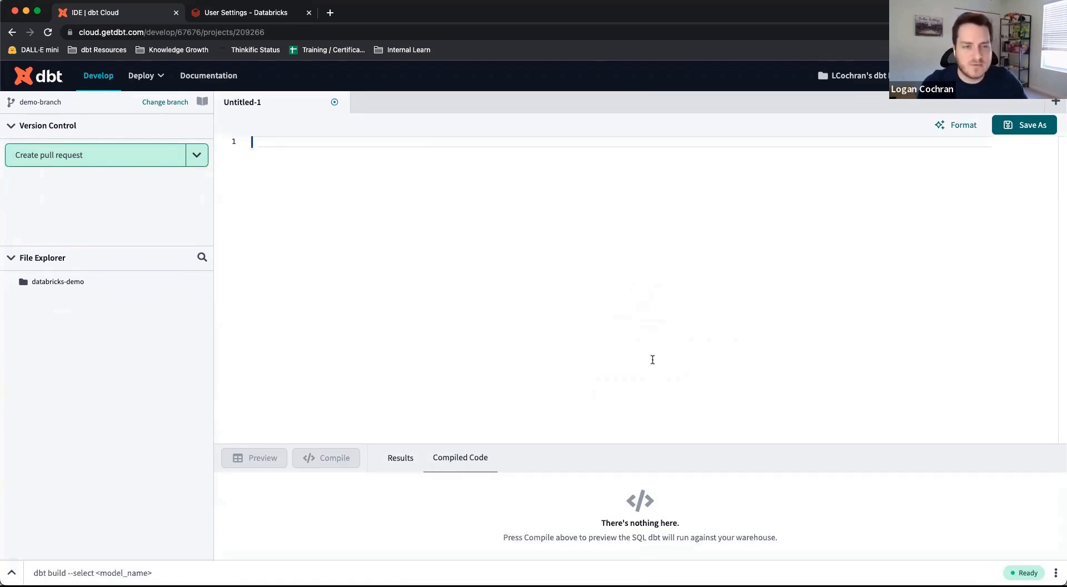
{"action": "type", "text": "select 1"}
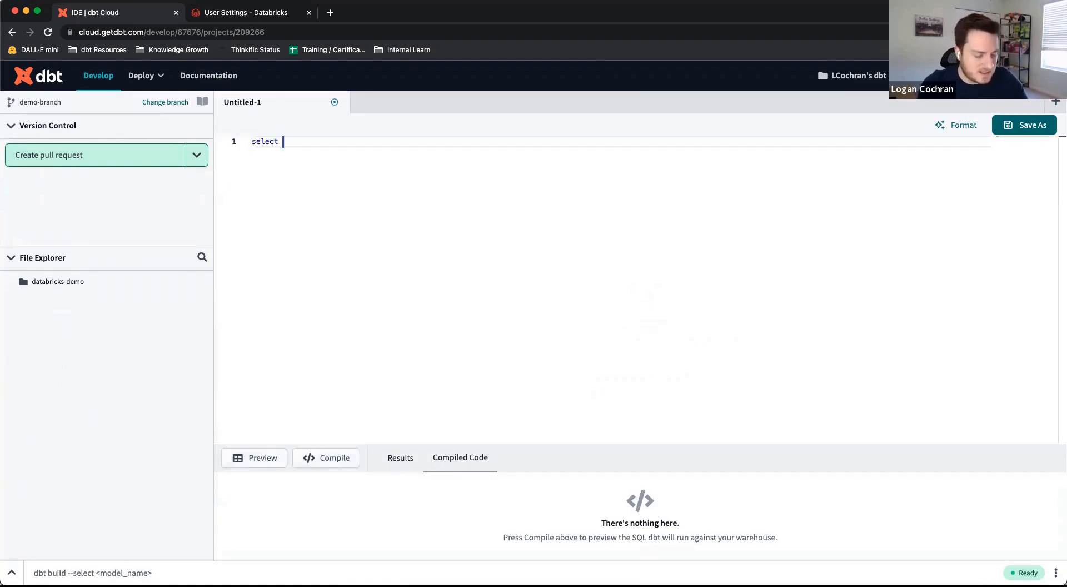
{"action": "left_click", "coordinate": [253, 464]}
{"action": "left_click_drag", "start_coordinate": [657, 438], "coordinate": [676, 266]}
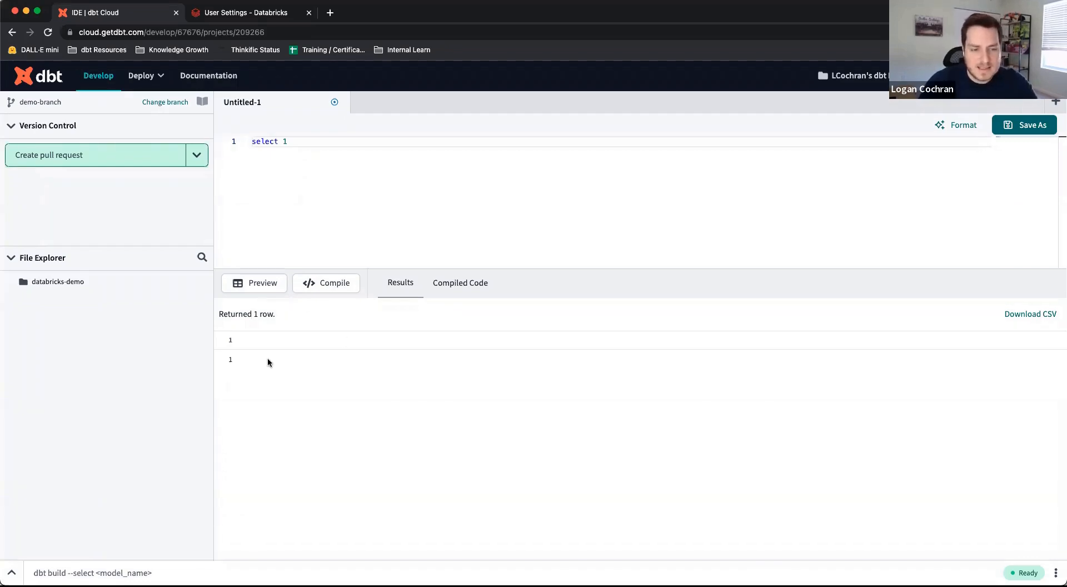
{"action": "left_click", "coordinate": [306, 375]}
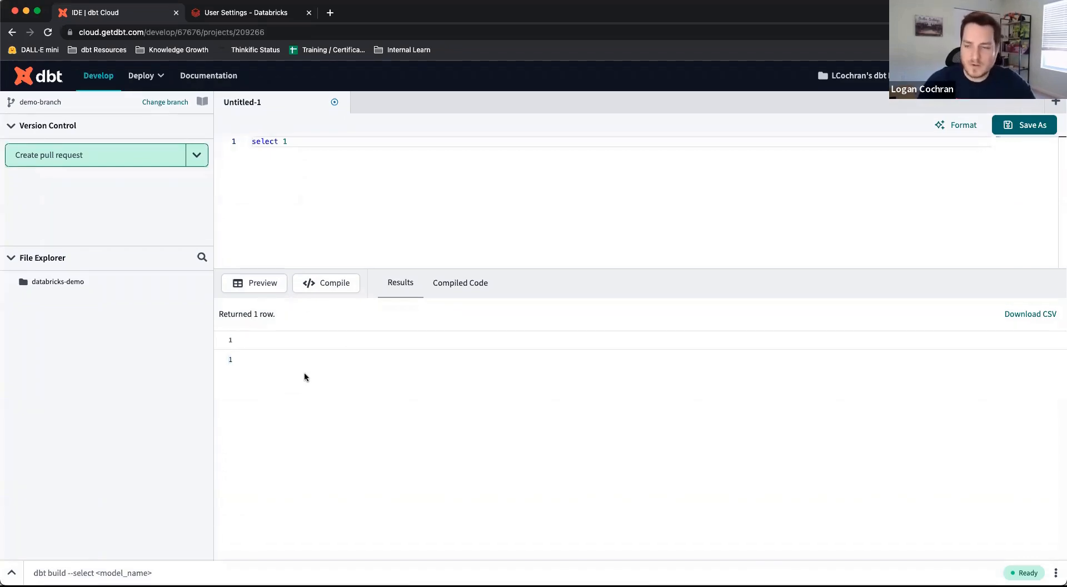
{"action": "left_click_drag", "start_coordinate": [245, 359], "coordinate": [220, 354]}
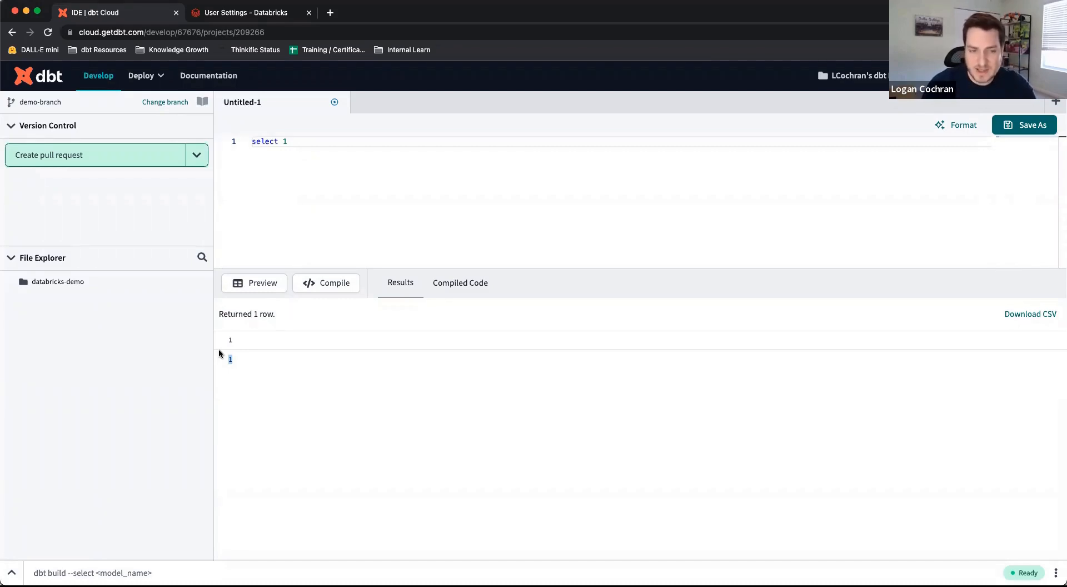
{"action": "left_click", "coordinate": [243, 354]}
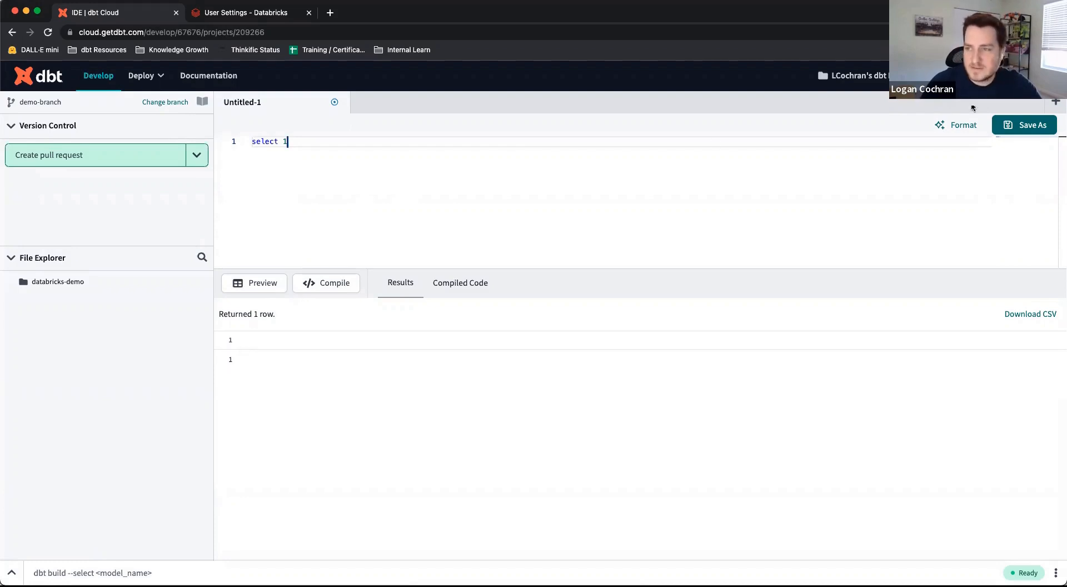
Reopen the dbt-databricks-tutorial credentials from the profile settings and open the development token for editing.
{"action": "left_click", "coordinate": [1050, 76]}
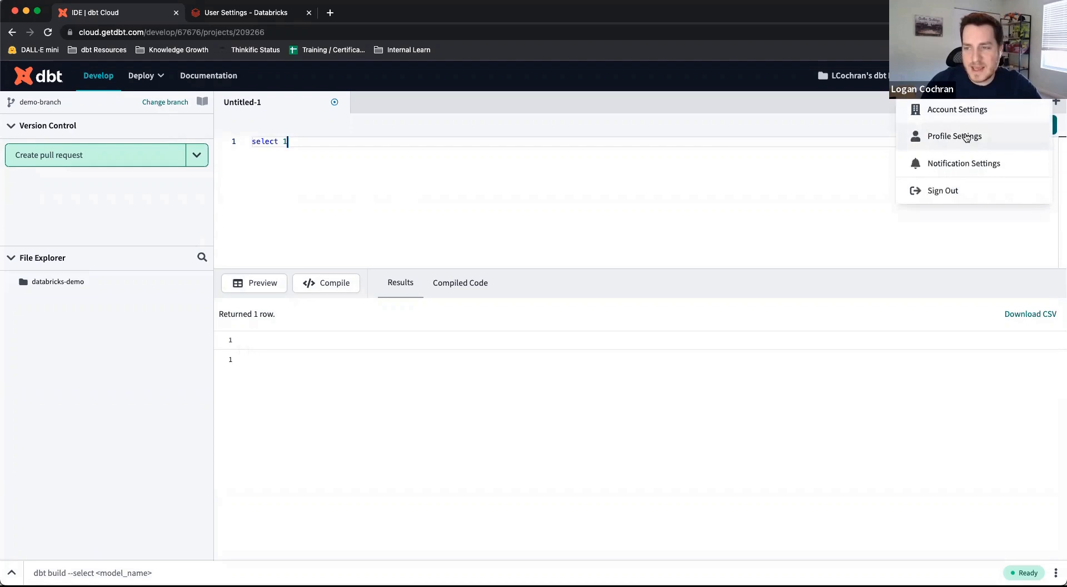
{"action": "left_click", "coordinate": [968, 136]}
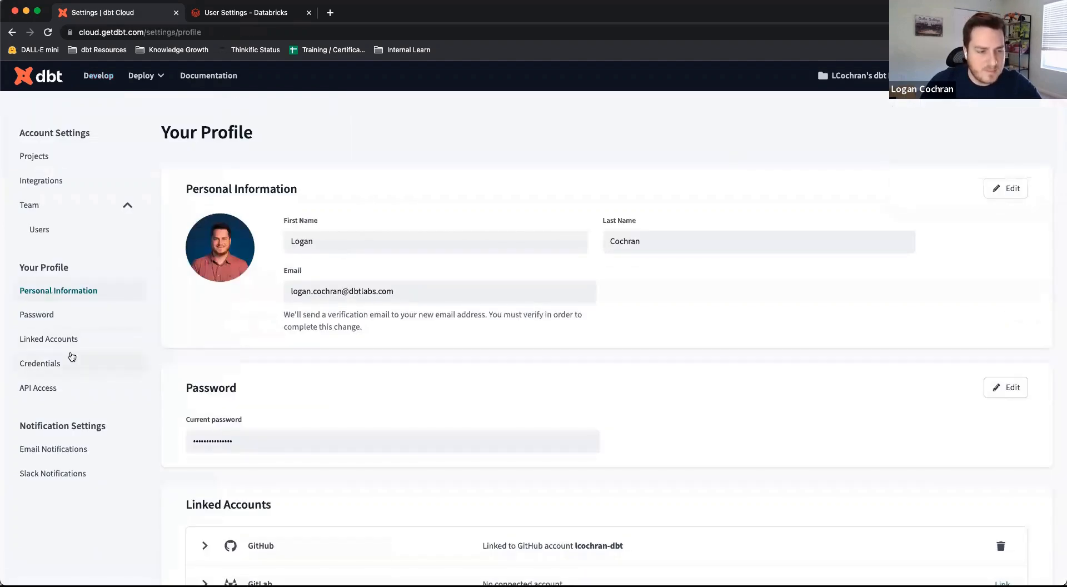
{"action": "left_click", "coordinate": [70, 361]}
{"action": "left_click", "coordinate": [274, 354]}
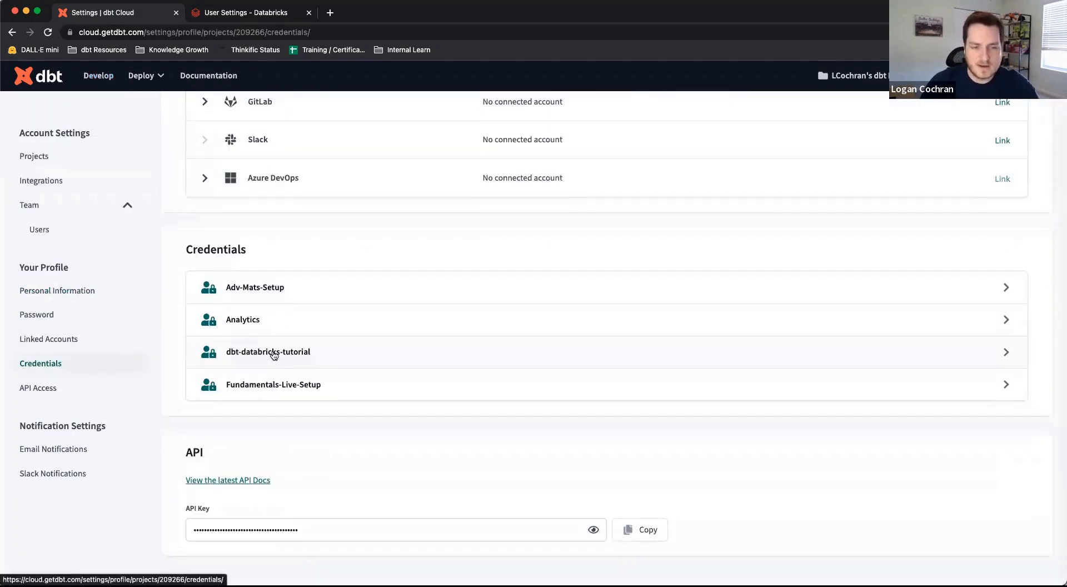
{"action": "left_click", "coordinate": [1042, 573]}
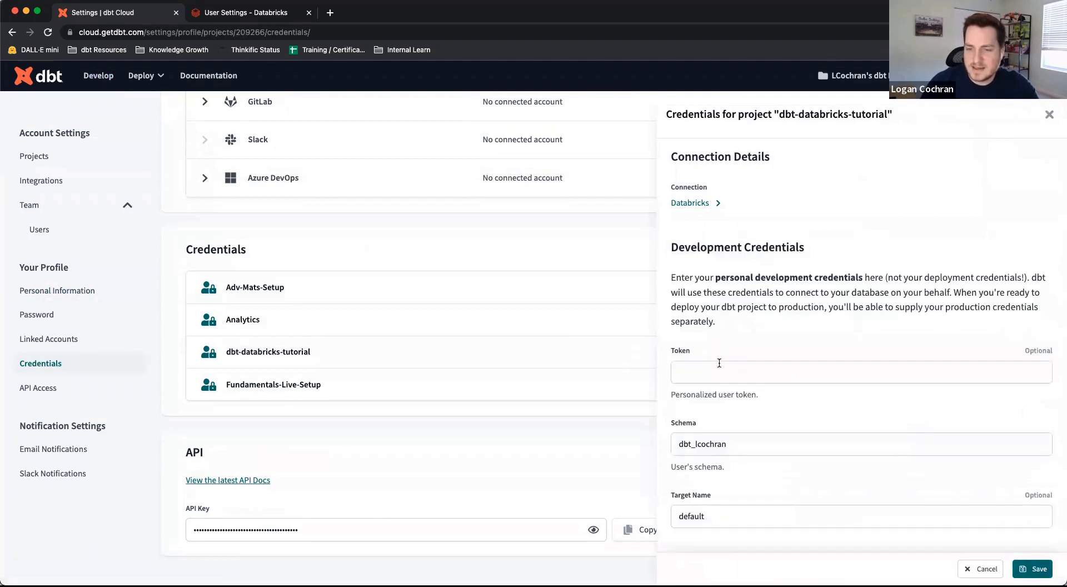
{"action": "left_click", "coordinate": [719, 364]}
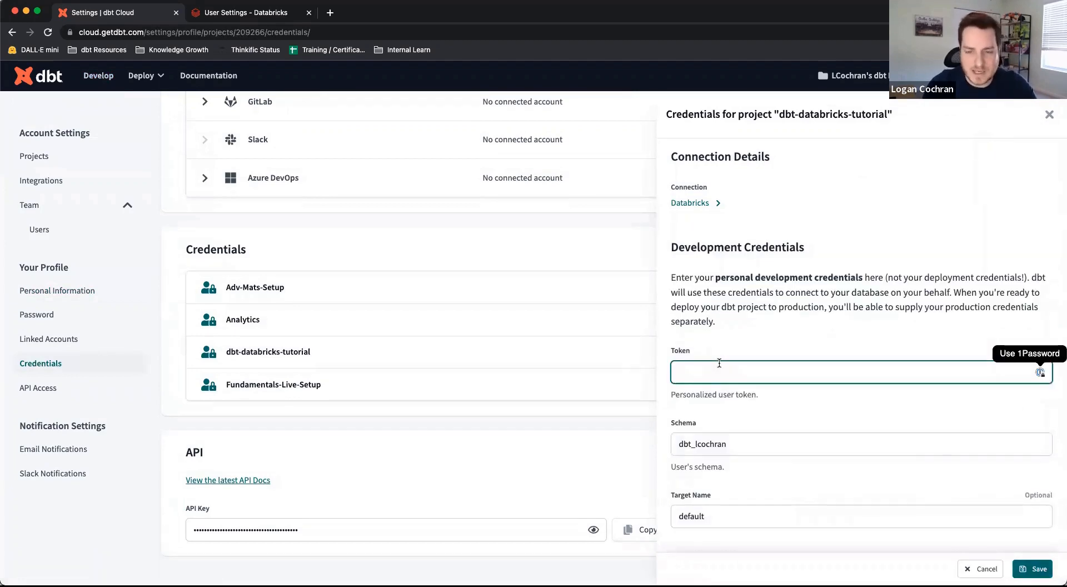